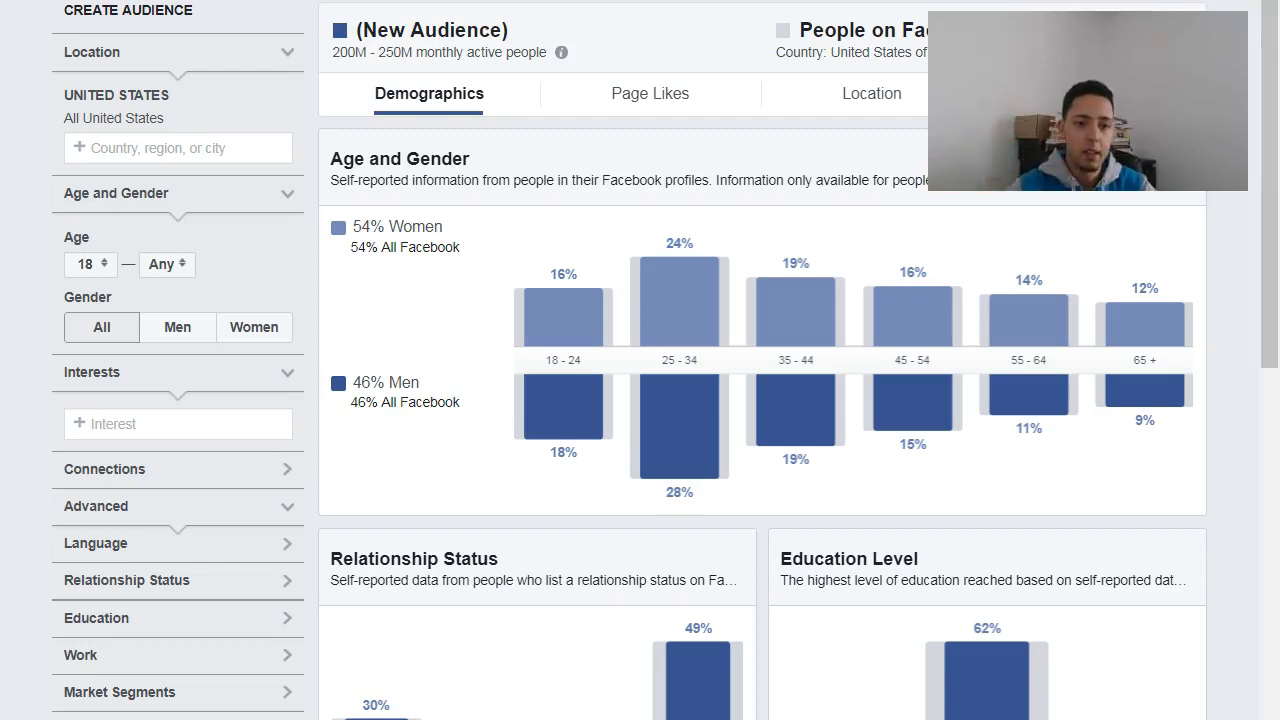
- Search the audience interests for "parents", shorten the search text to "pare" and close the suggestions
click(166, 424)
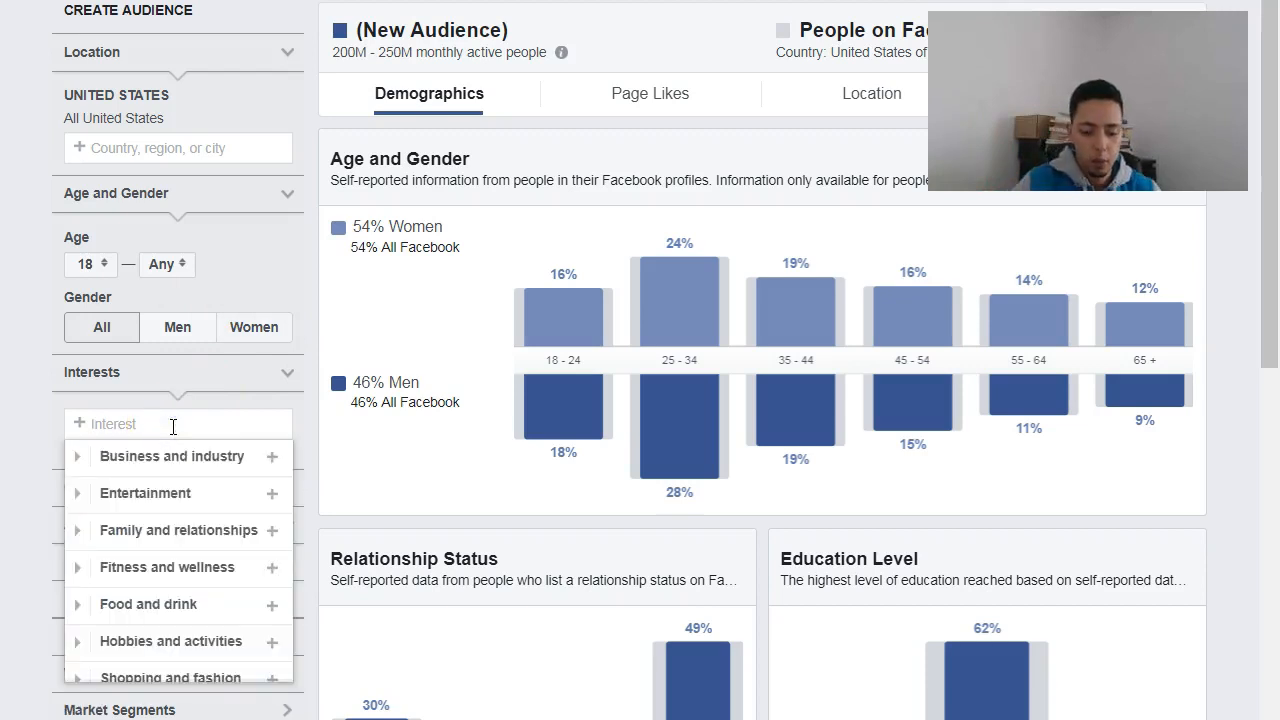
text(parent)
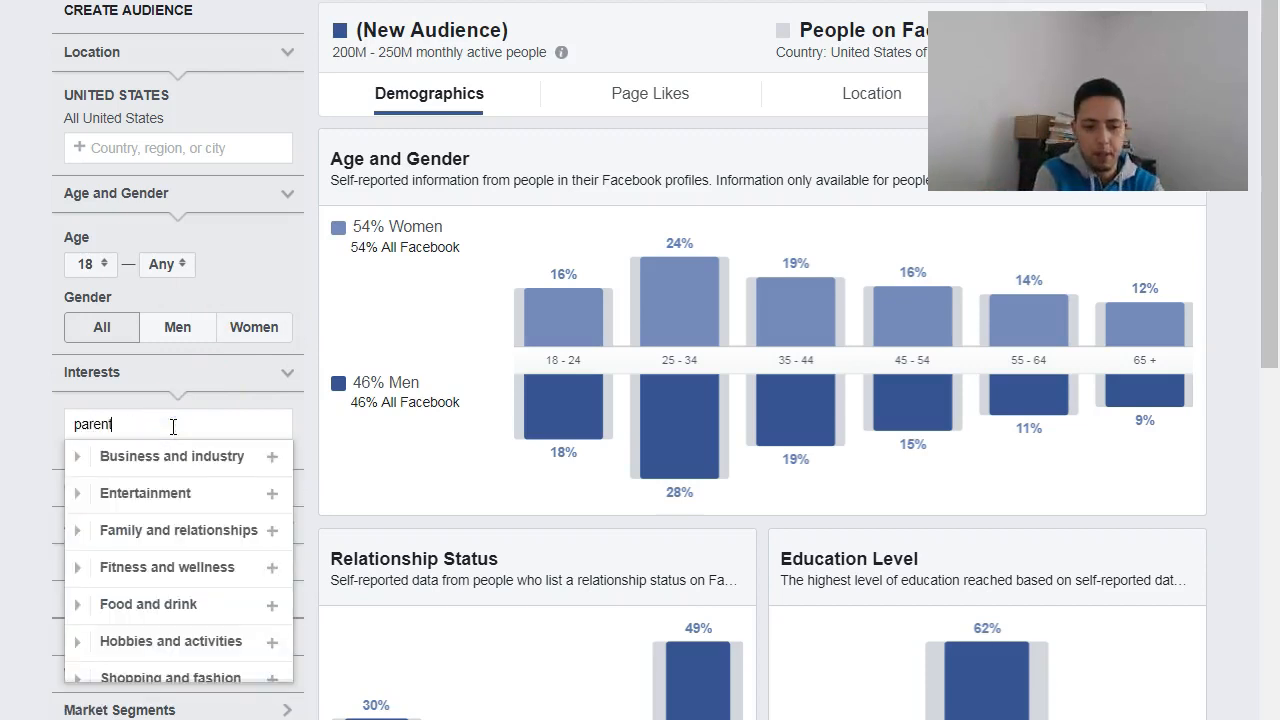
text(s)
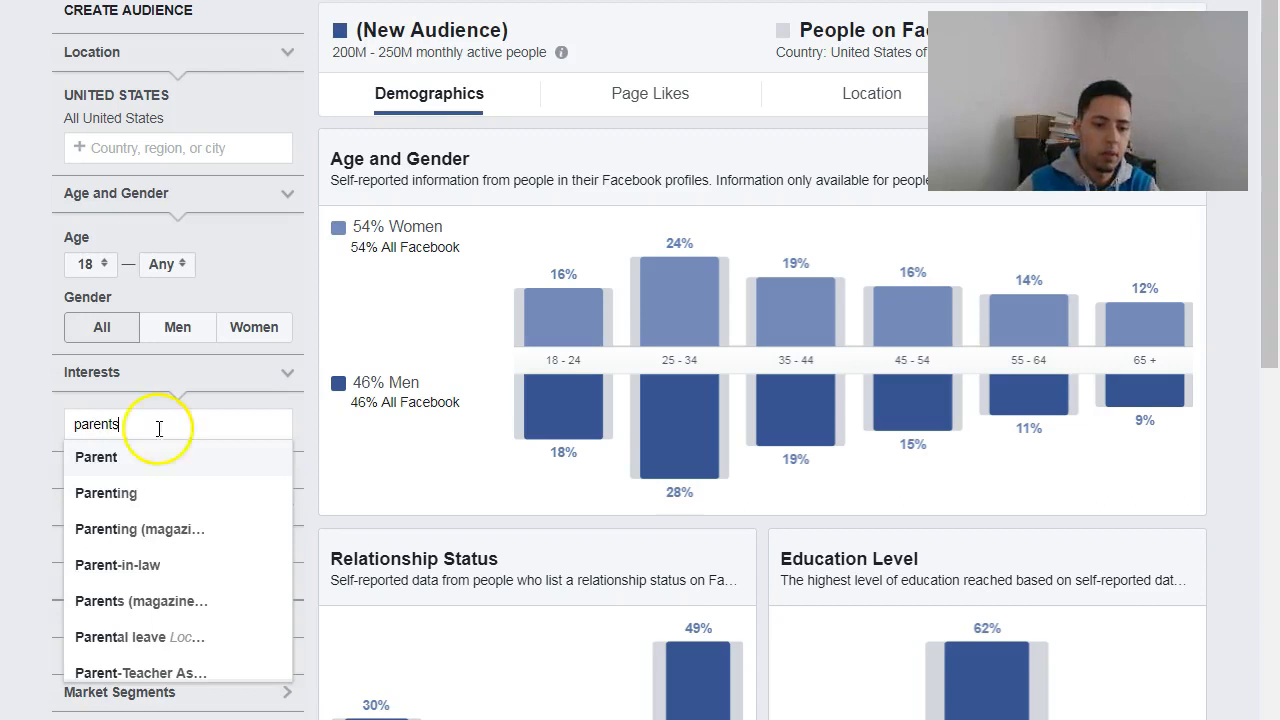
key(BackSpace)
key(BackSpace)
key(BackSpace)
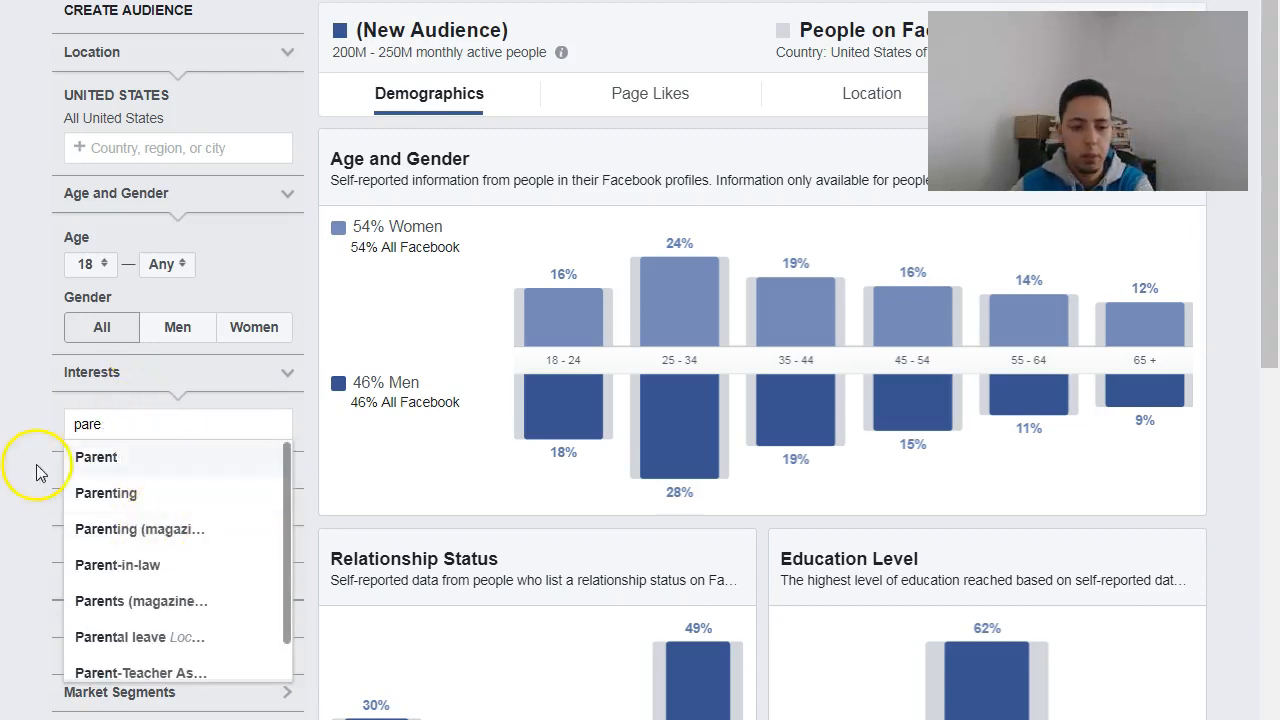
click(36, 466)
- Look through the Advanced audience filter categories, including Relationship Status, Parents and Life Events
scroll(195, 548, down, 3)
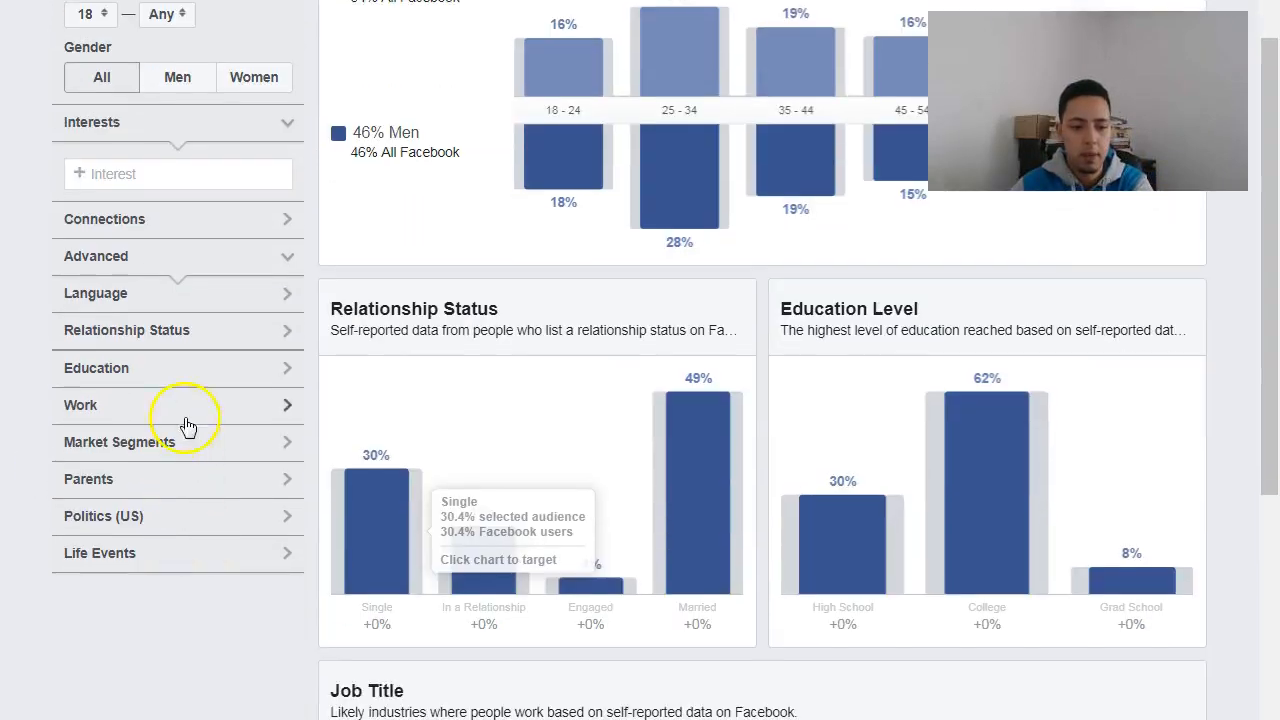
click(212, 342)
click(212, 342)
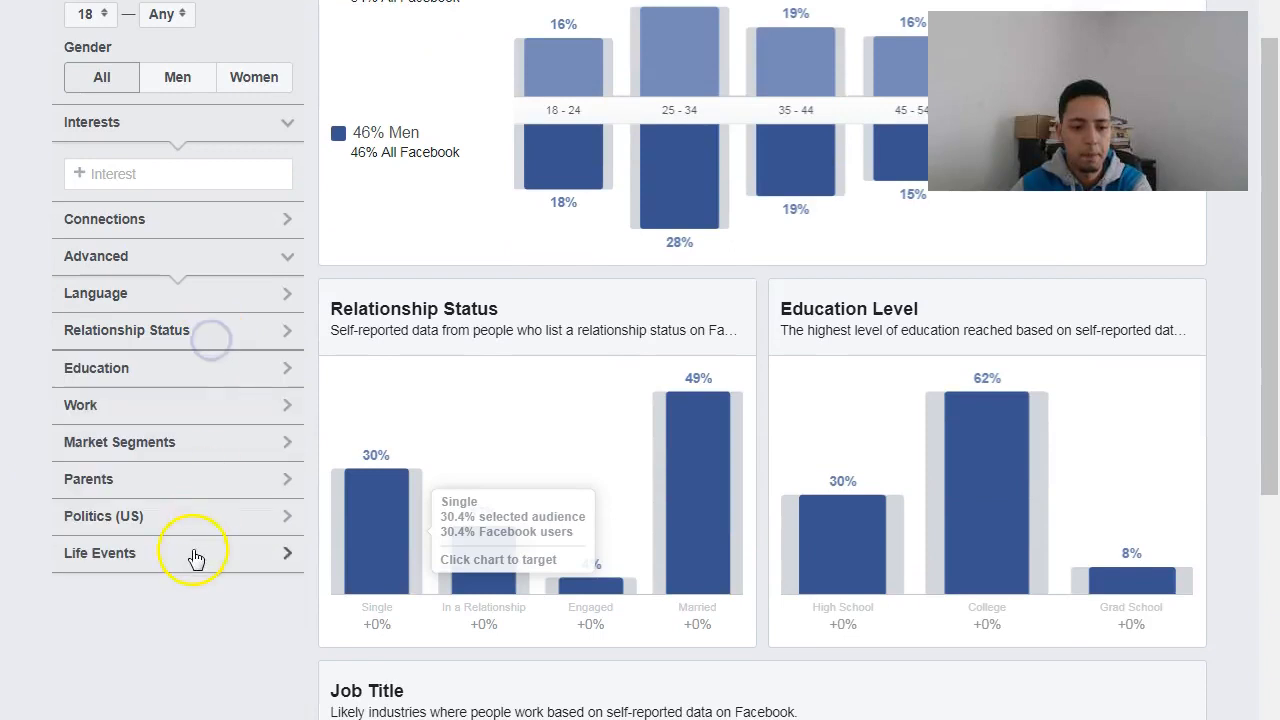
click(181, 553)
click(181, 553)
click(206, 251)
click(206, 251)
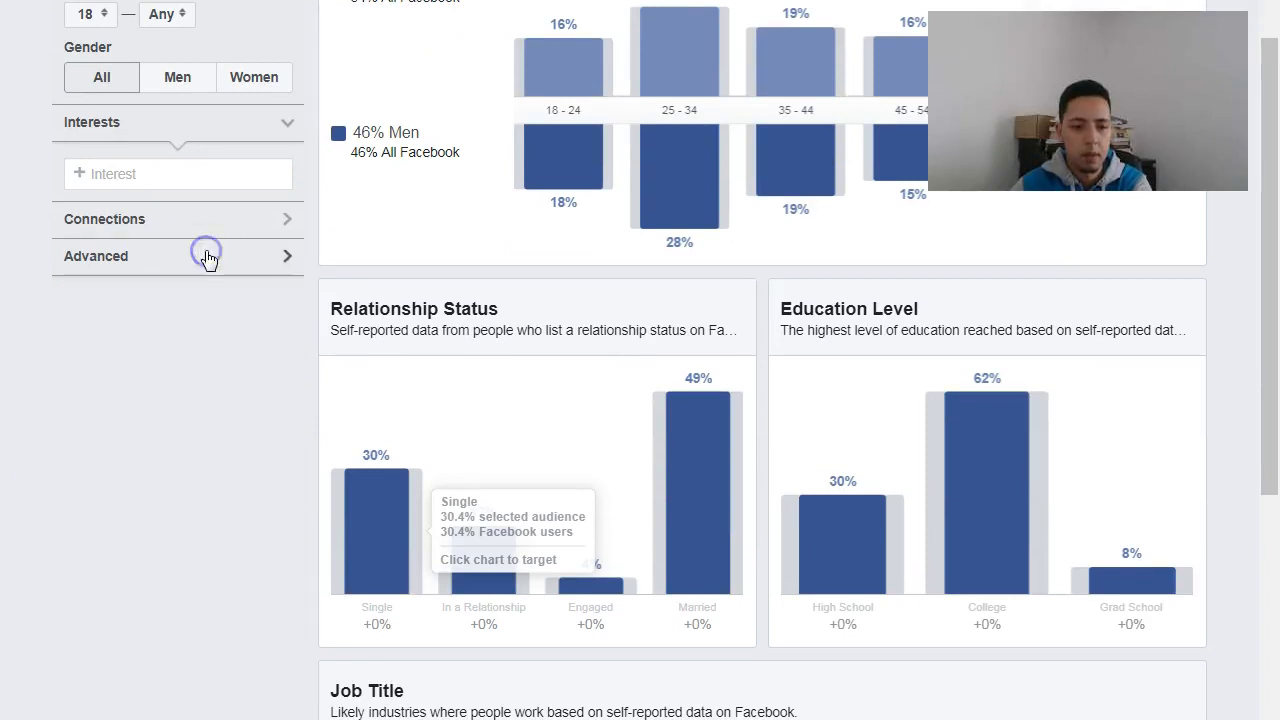
click(216, 230)
click(214, 229)
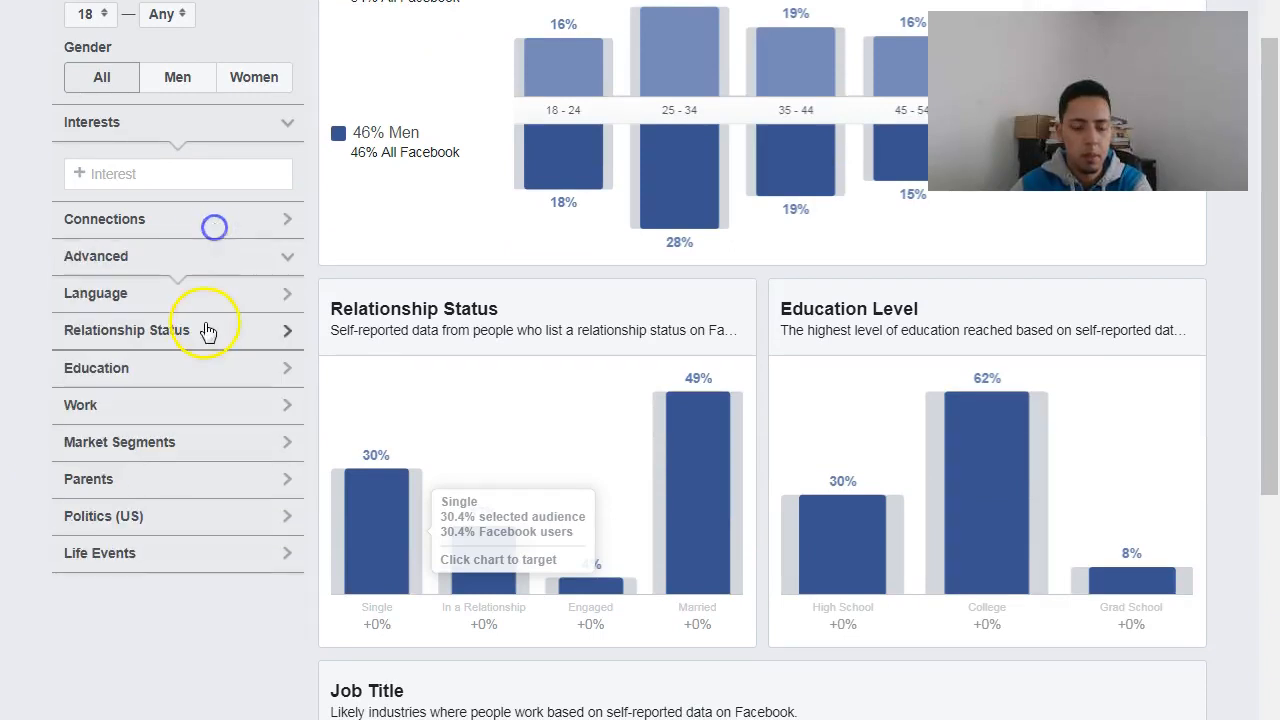
scroll(171, 262, up, 3)
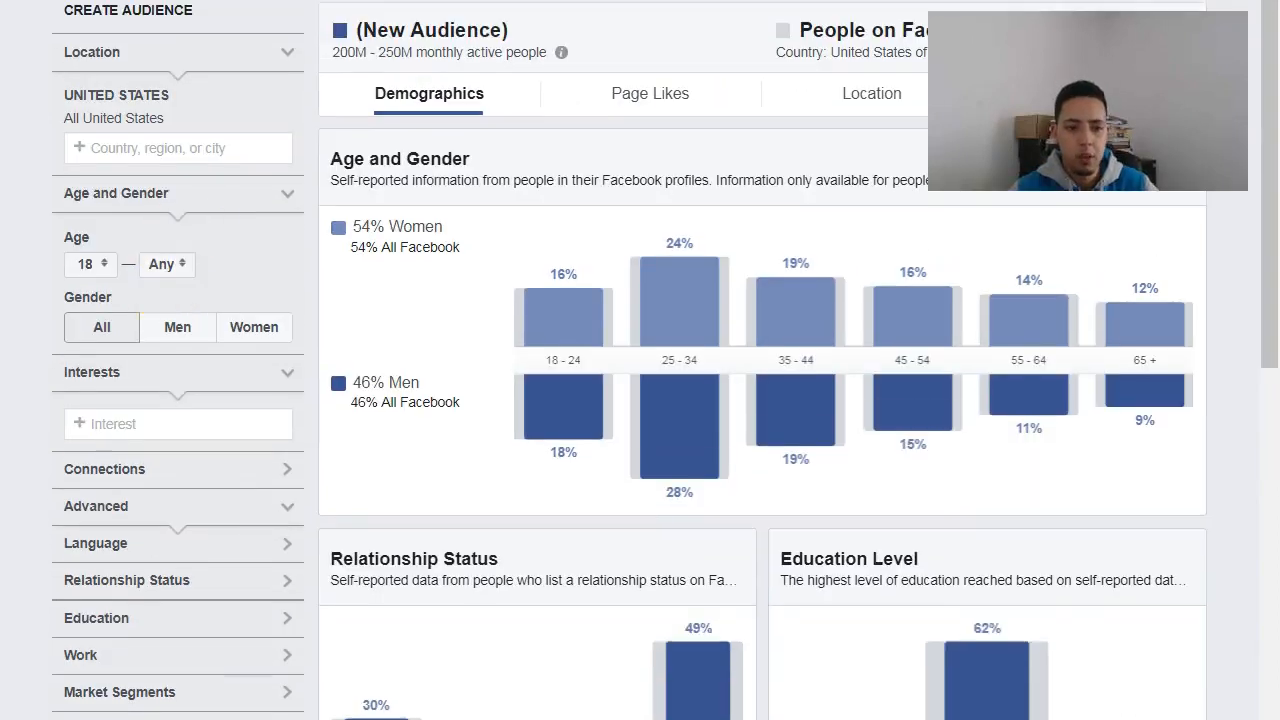
- Open Ads Manager in a new browser tab and switch to it
click(50, 2)
right_click(100, 34)
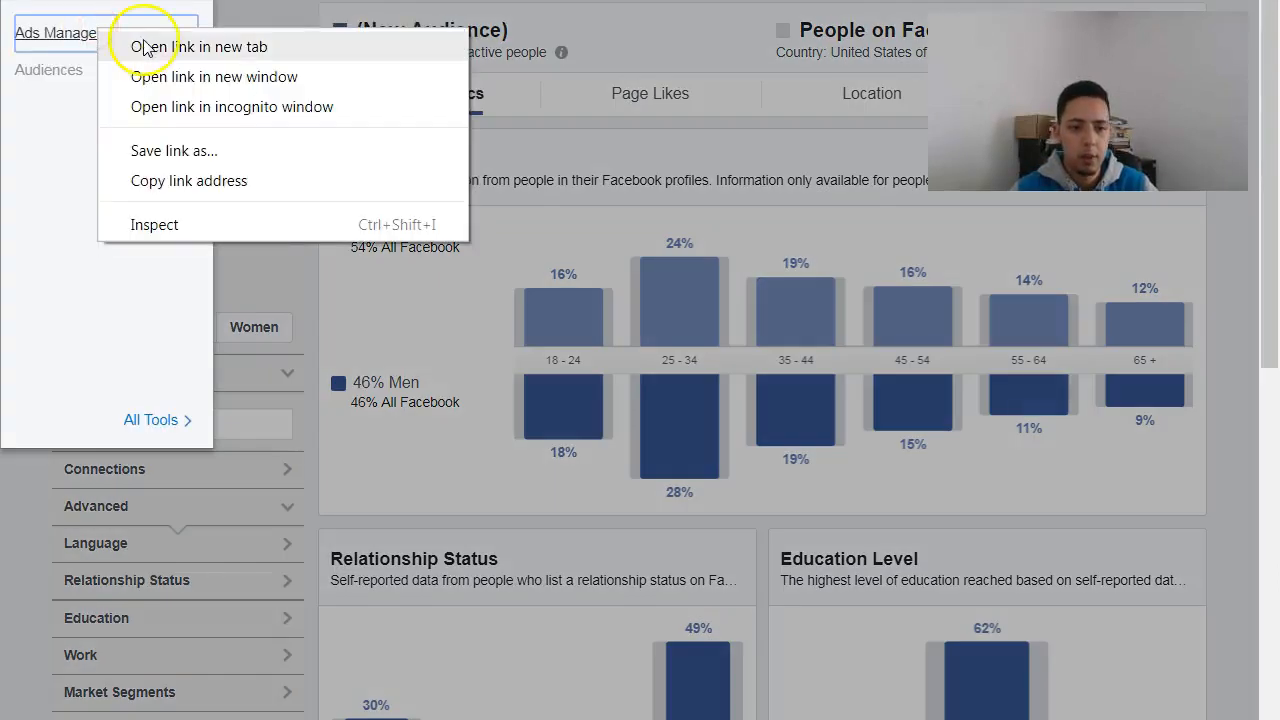
click(140, 48)
key(Escape)
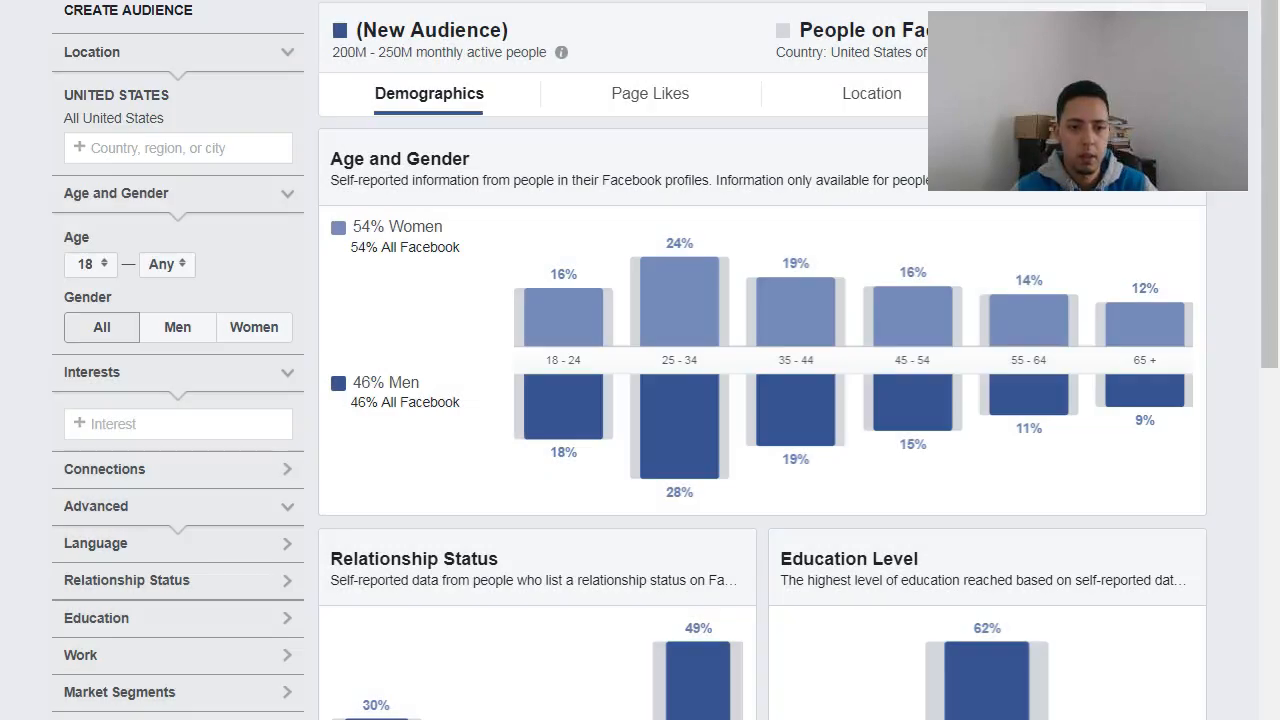
click(180, 2)
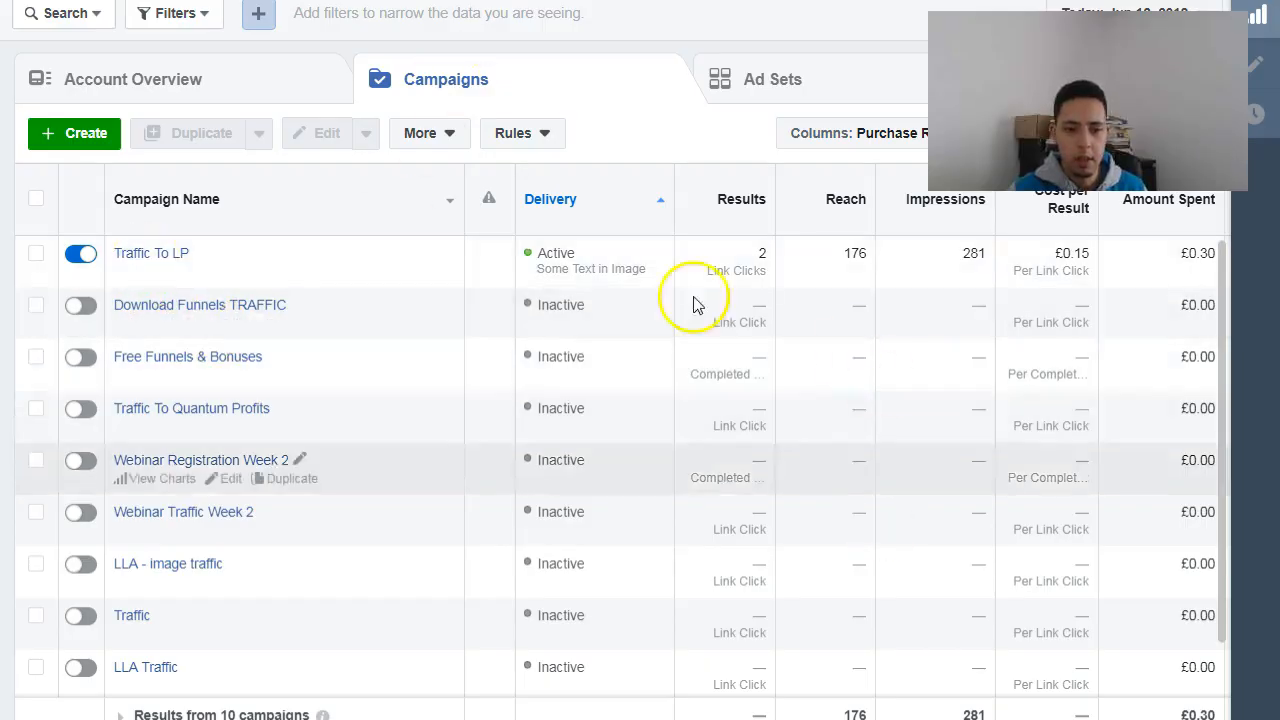
- Show the ad sets of the Traffic To LP campaign and open "Mobile- Web Traffic - - Copy" for editing
click(145, 256)
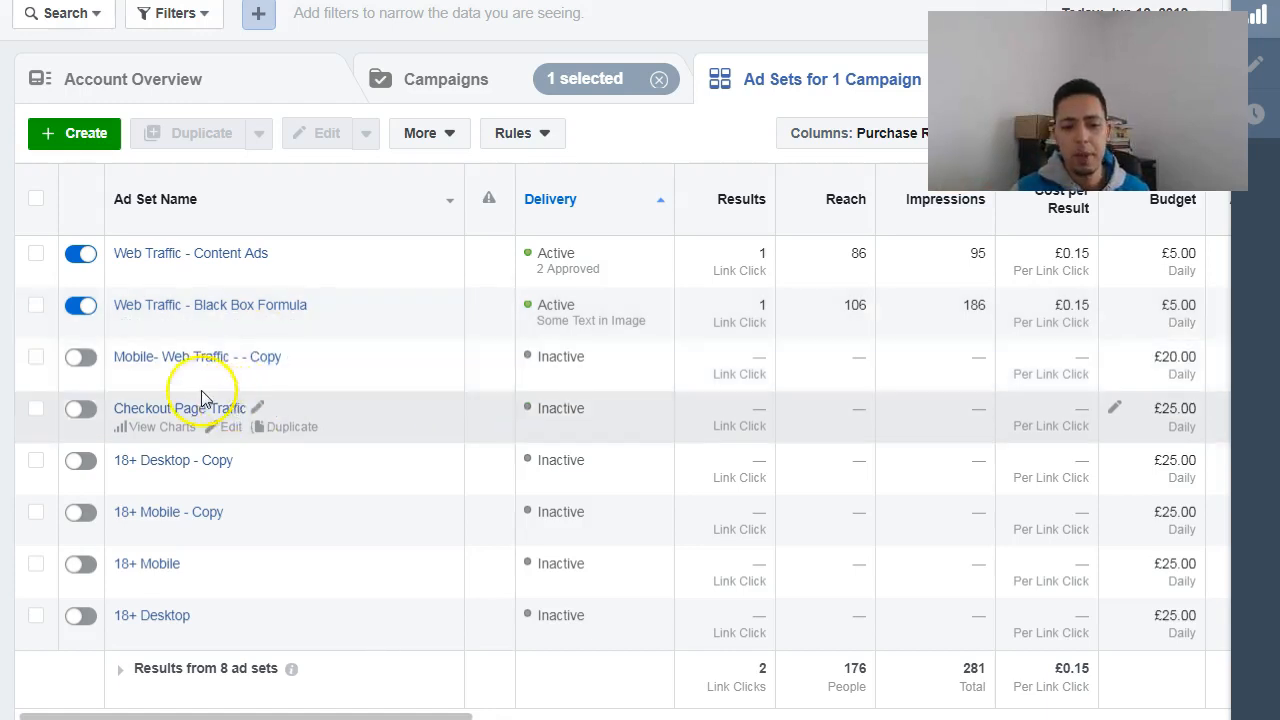
click(215, 378)
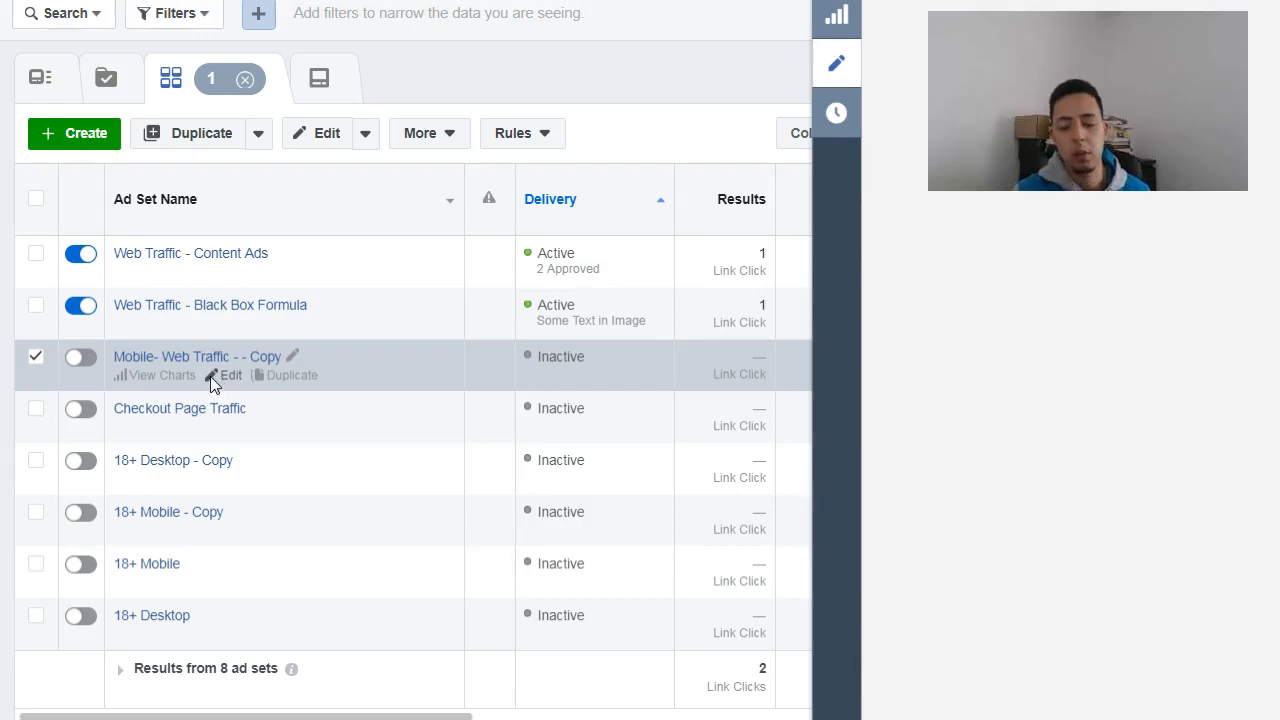
click(213, 379)
click(524, 420)
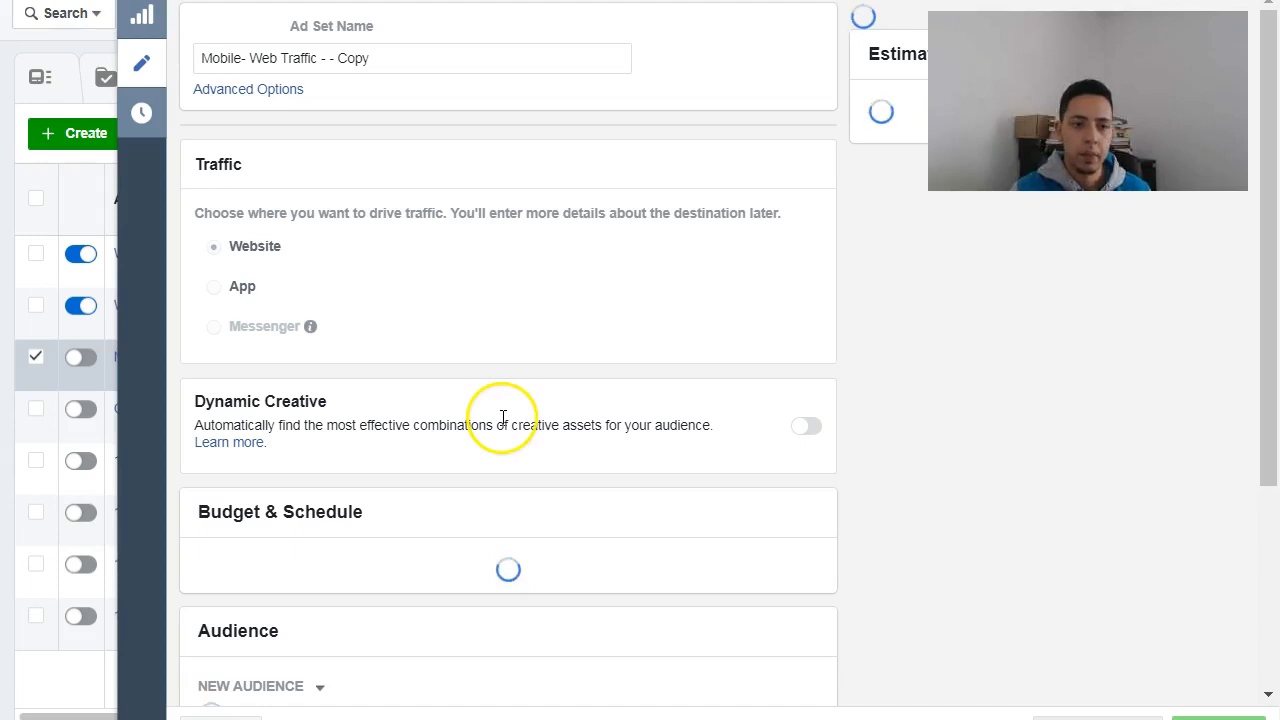
- Open the Detailed Targeting entry field in the ad set's Audience section
scroll(563, 311, down, 1)
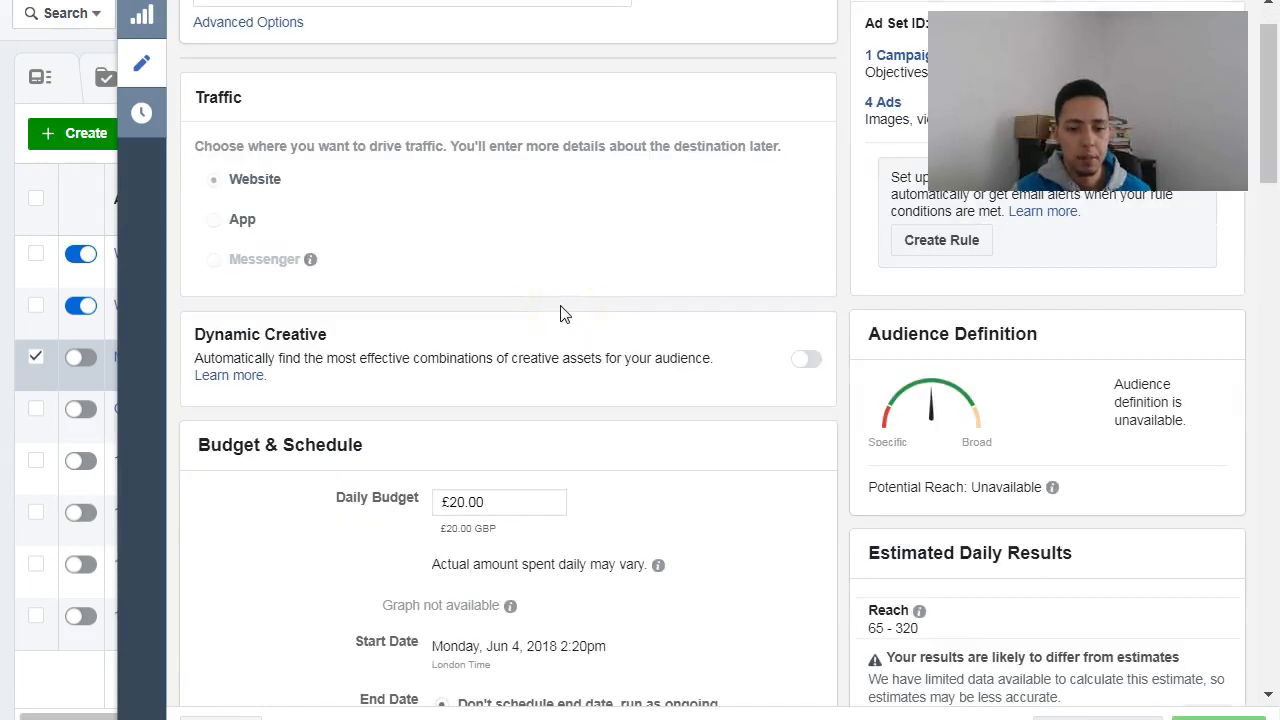
scroll(563, 313, down, 3)
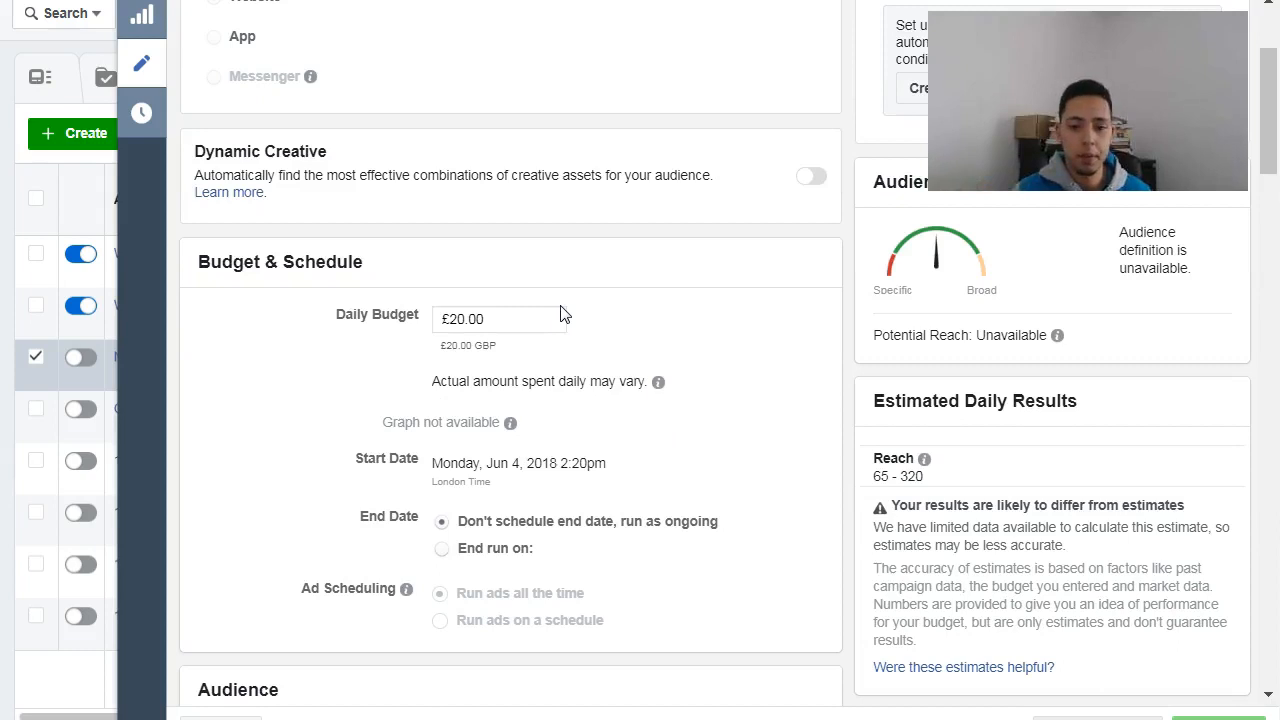
scroll(563, 311, down, 7)
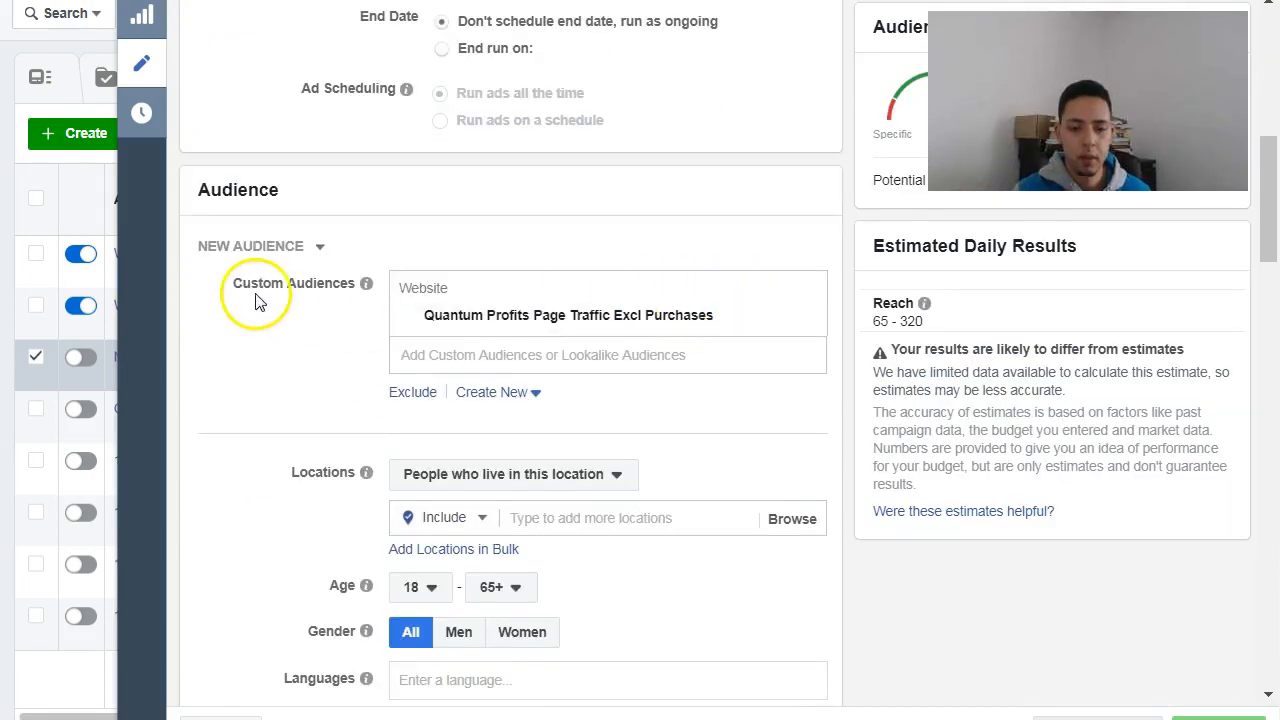
scroll(286, 286, down, 3)
scroll(606, 266, down, 4)
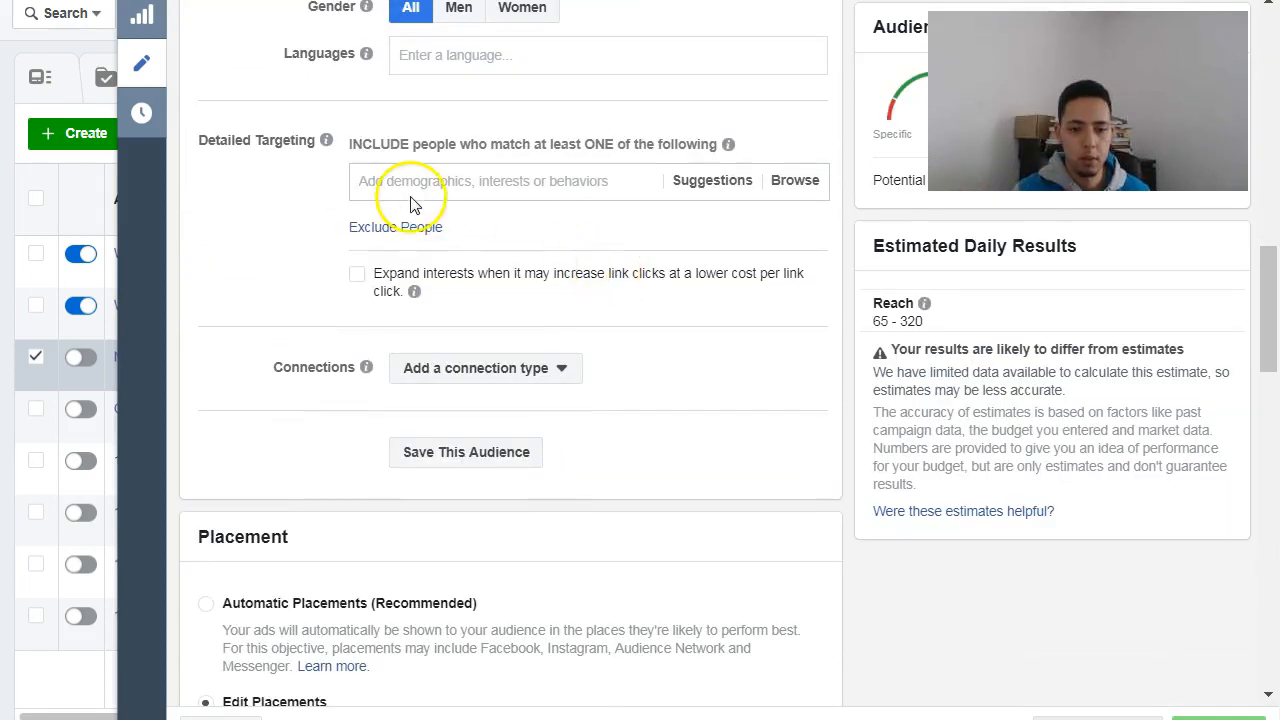
click(474, 178)
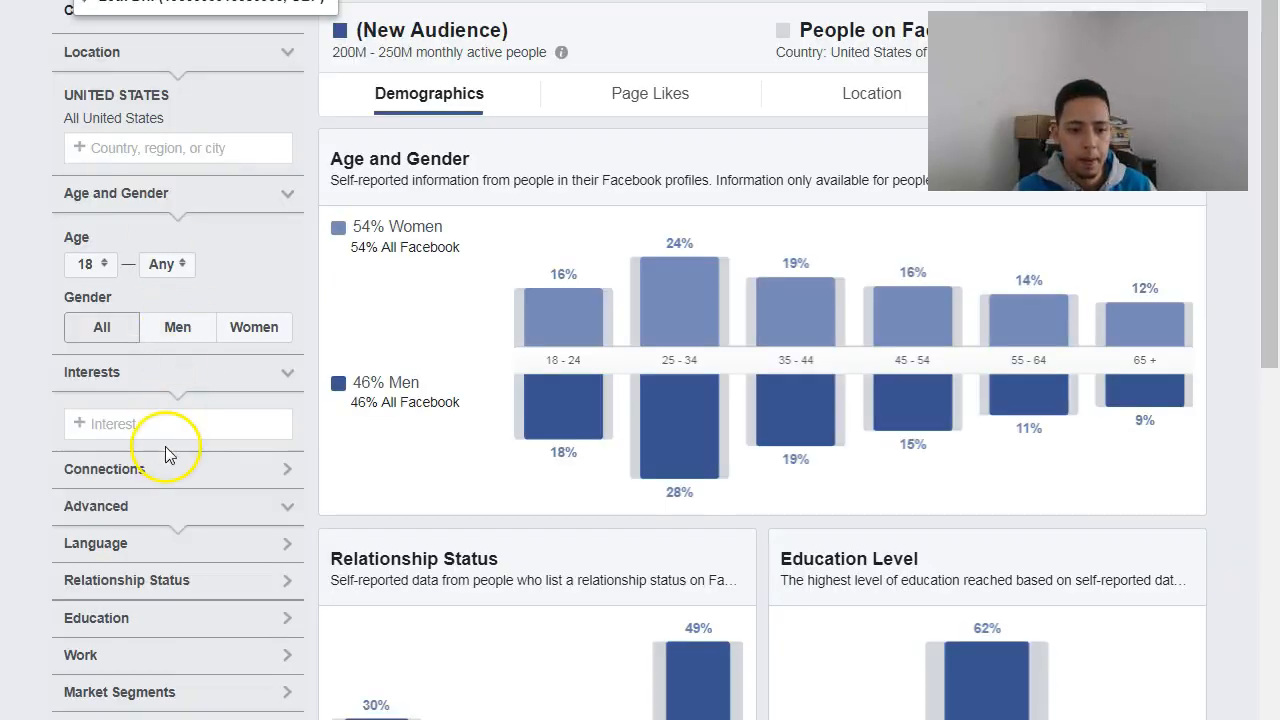
- Switch to Audience Insights, try the Child 0 - 12 Months parents filter, and replace it with Child 3 - 5 years
scroll(175, 449, down, 3)
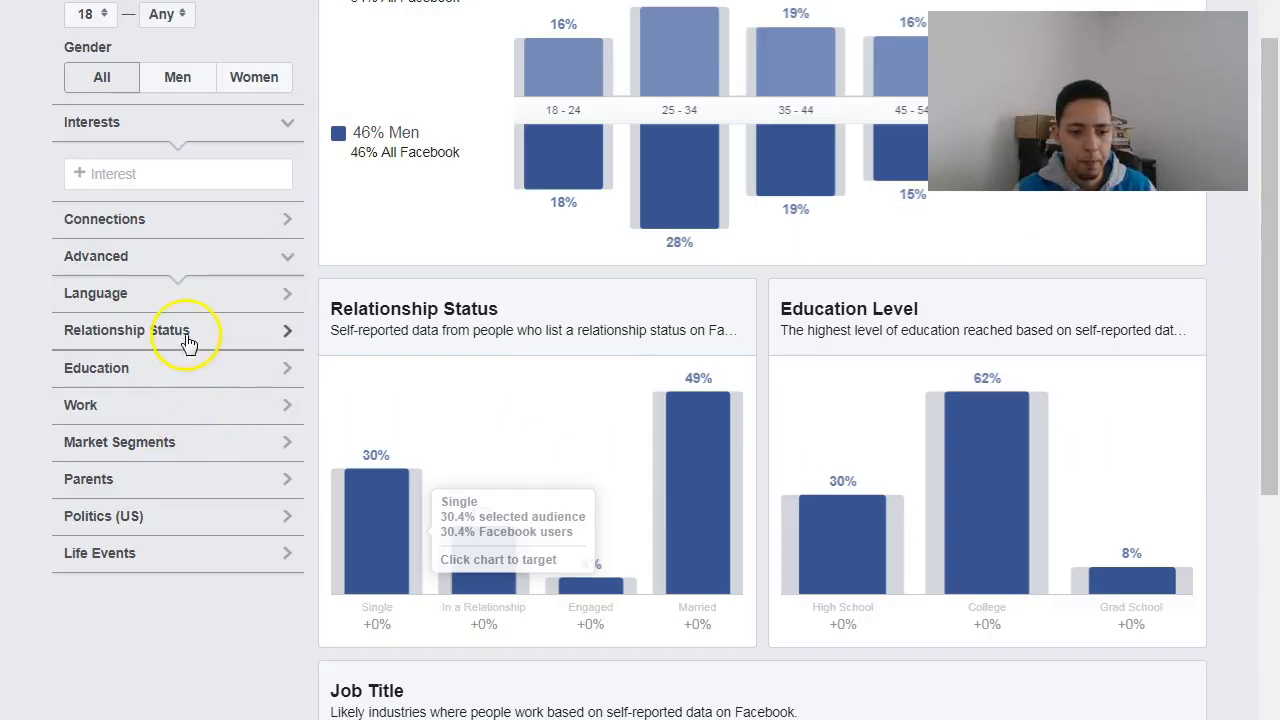
click(128, 478)
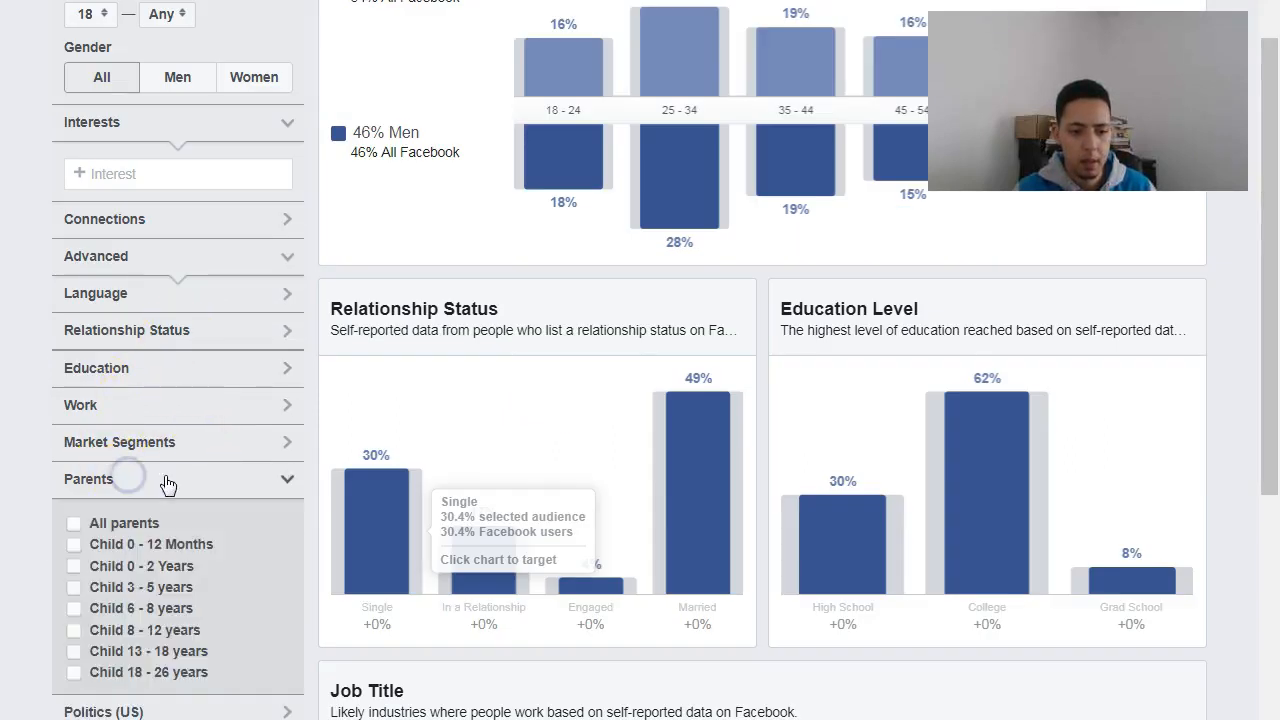
scroll(167, 484, down, 4)
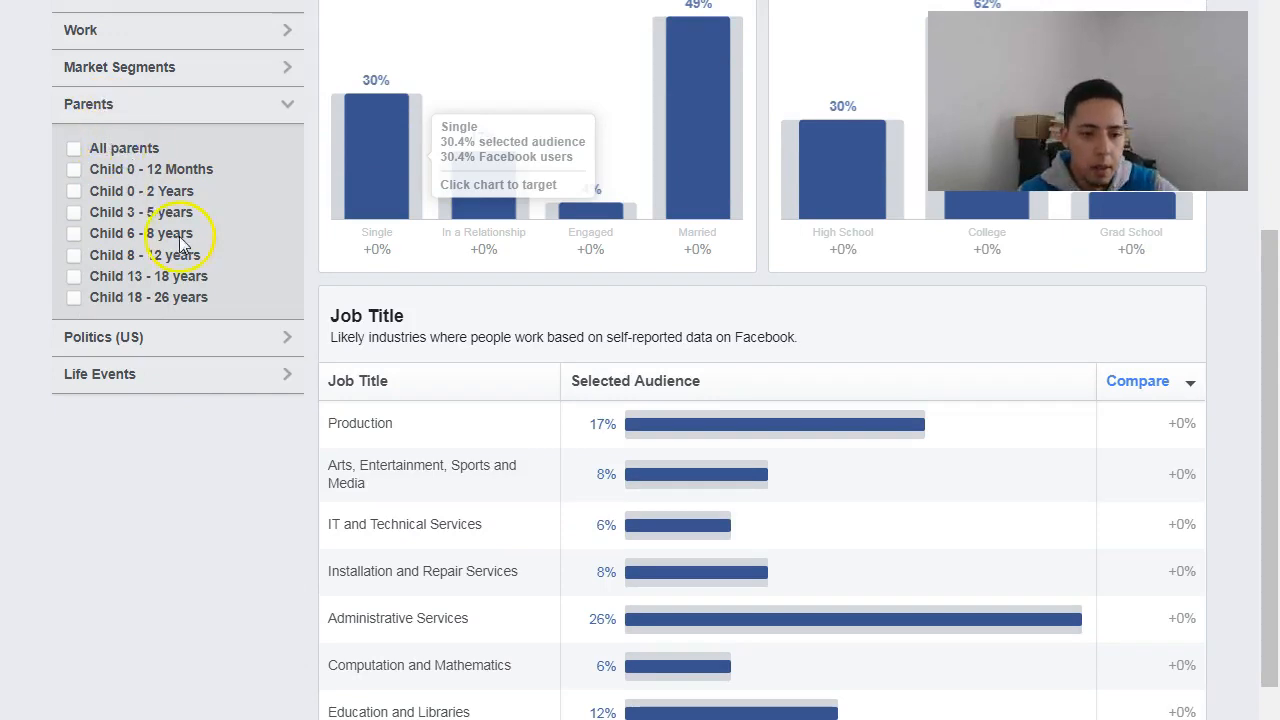
click(80, 173)
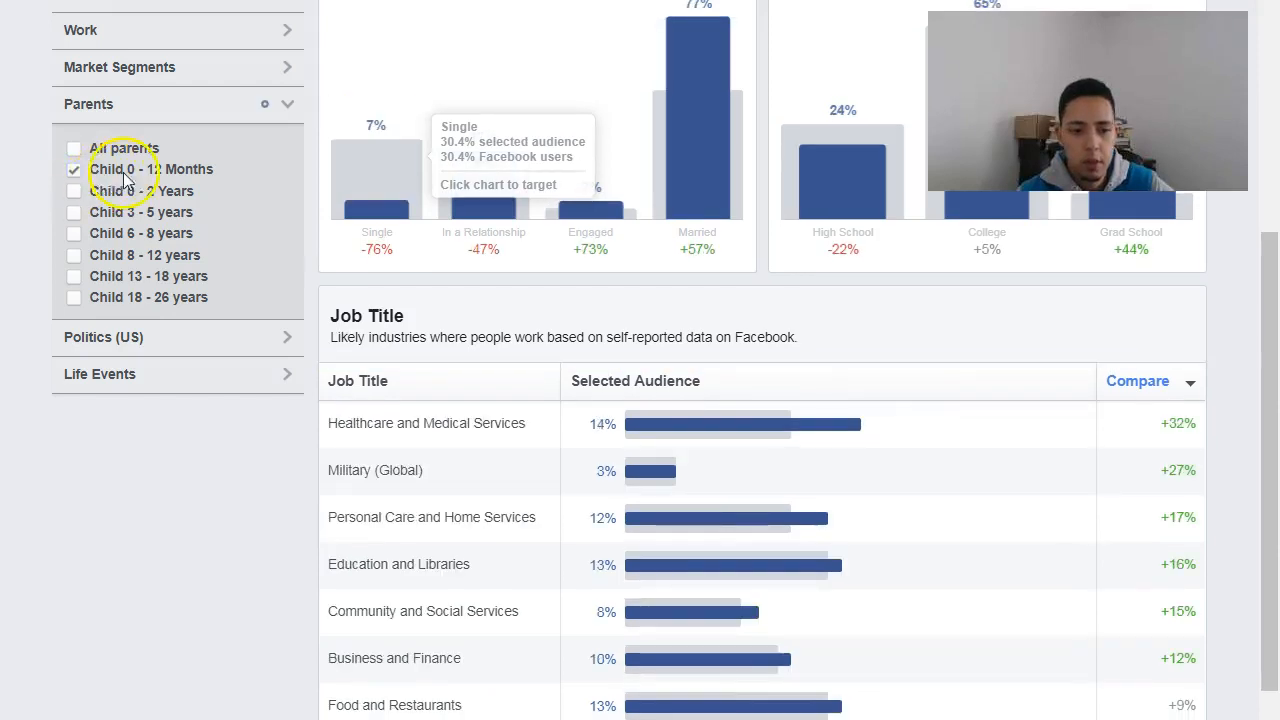
click(74, 169)
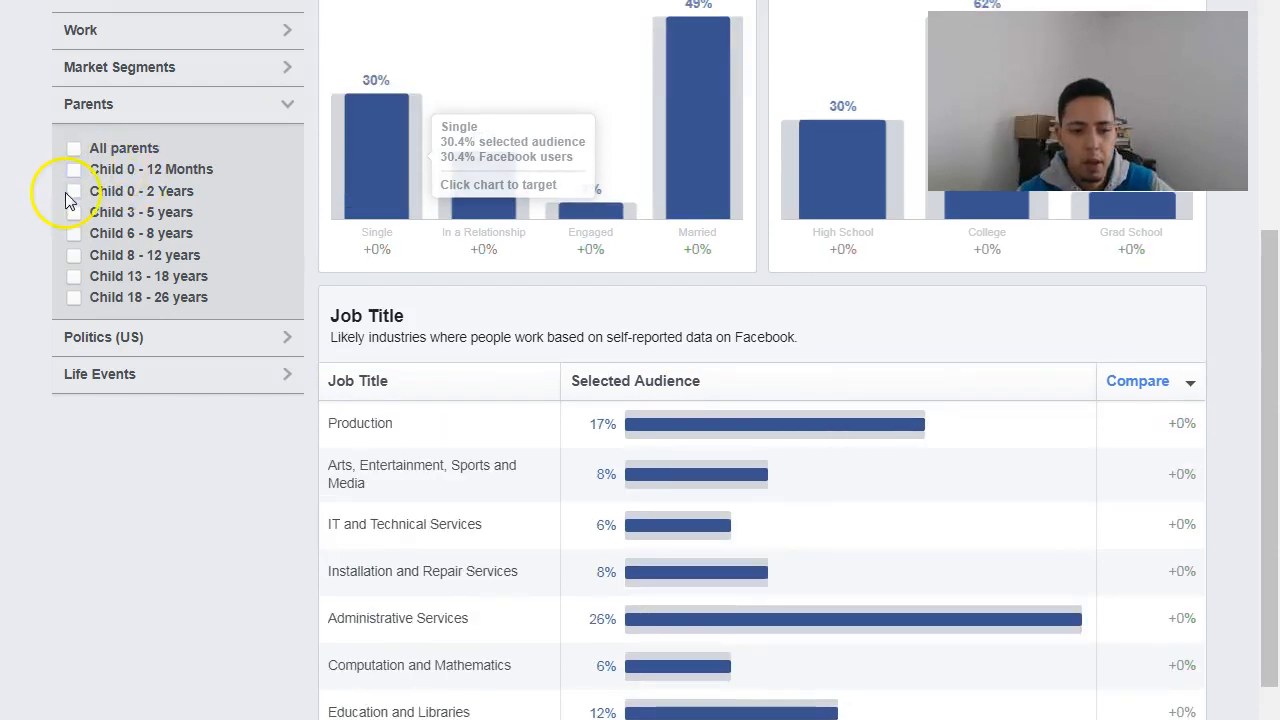
click(73, 212)
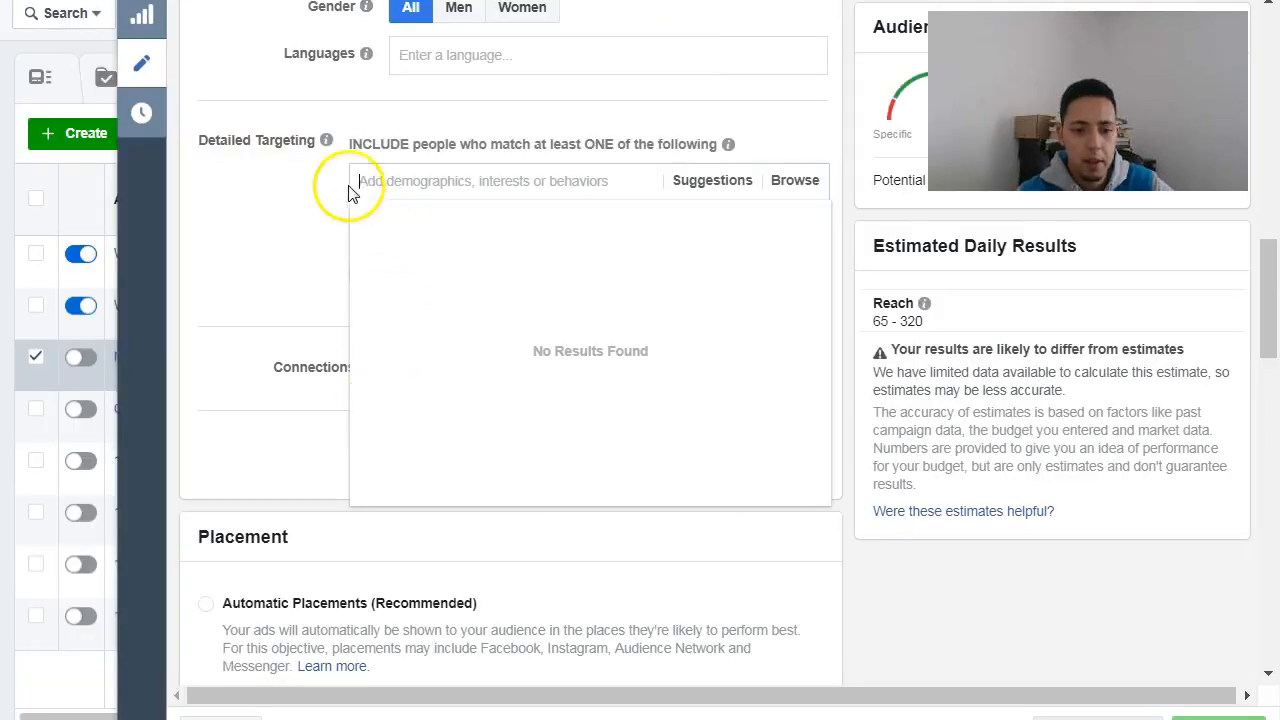
- Back in Ads Manager, search Detailed Targeting for "parents" and add Parents with preschoolers (03-05 years)
click(380, 178)
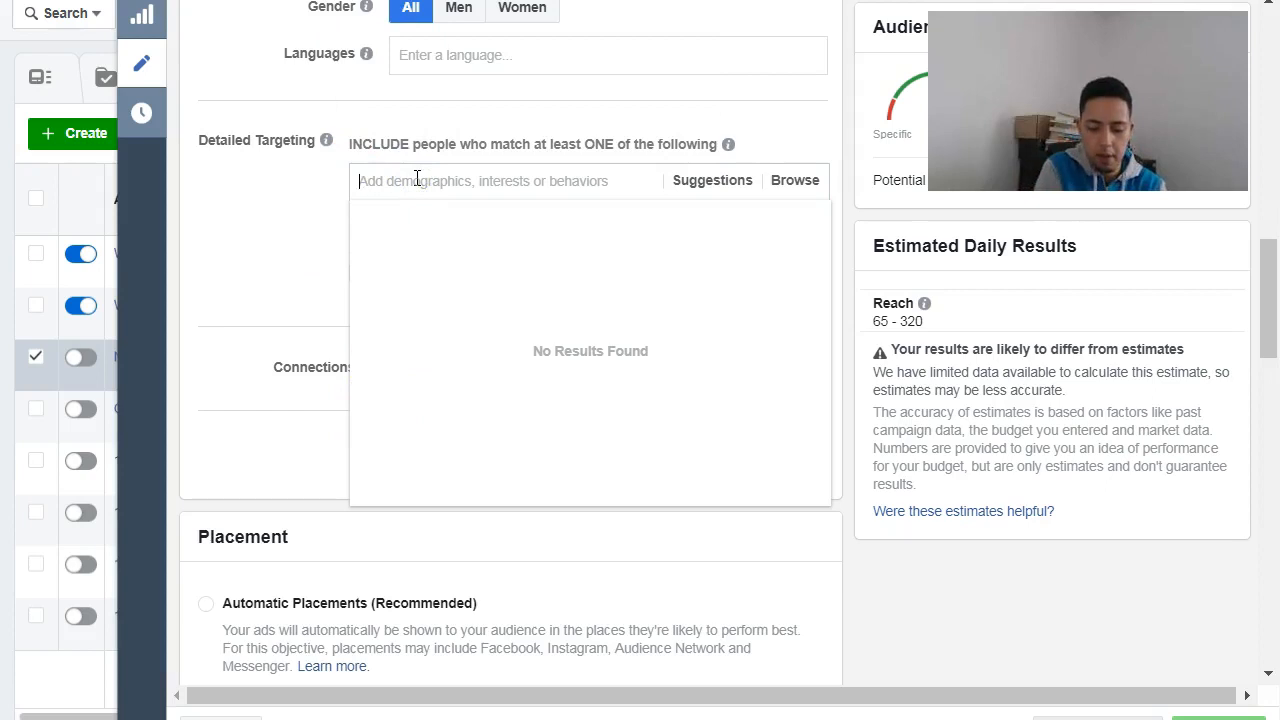
text(parents)
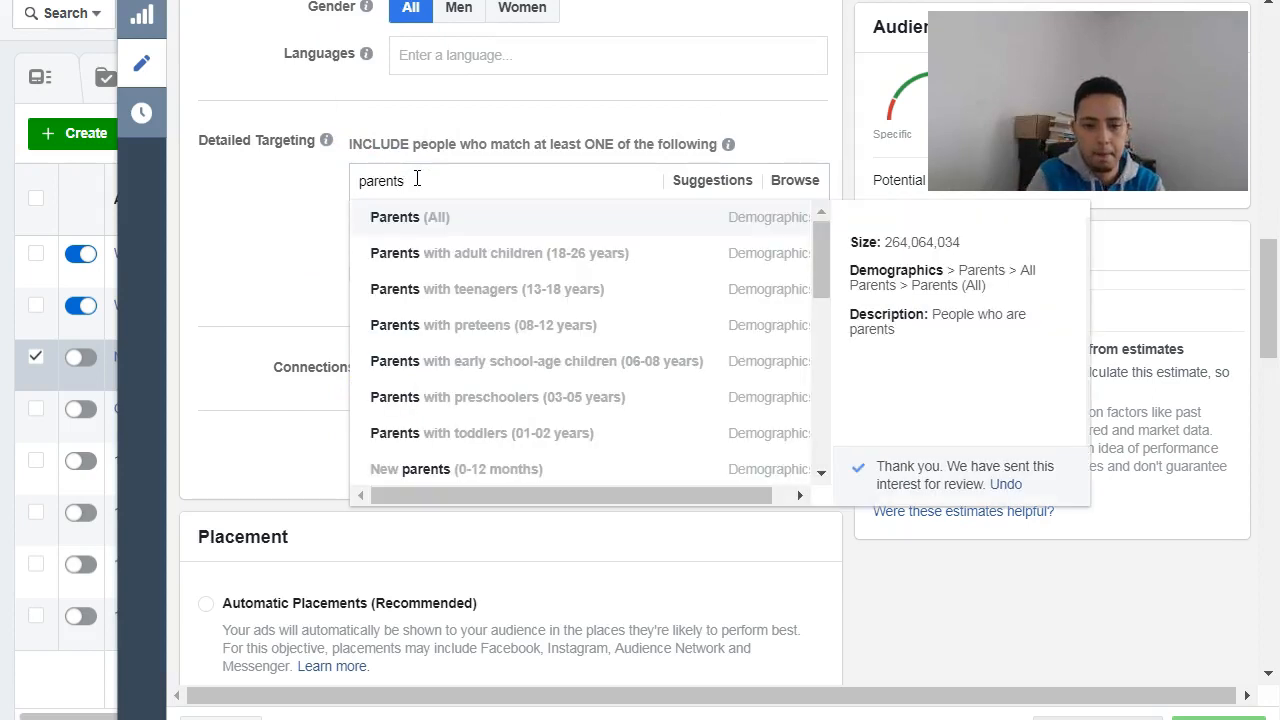
click(618, 408)
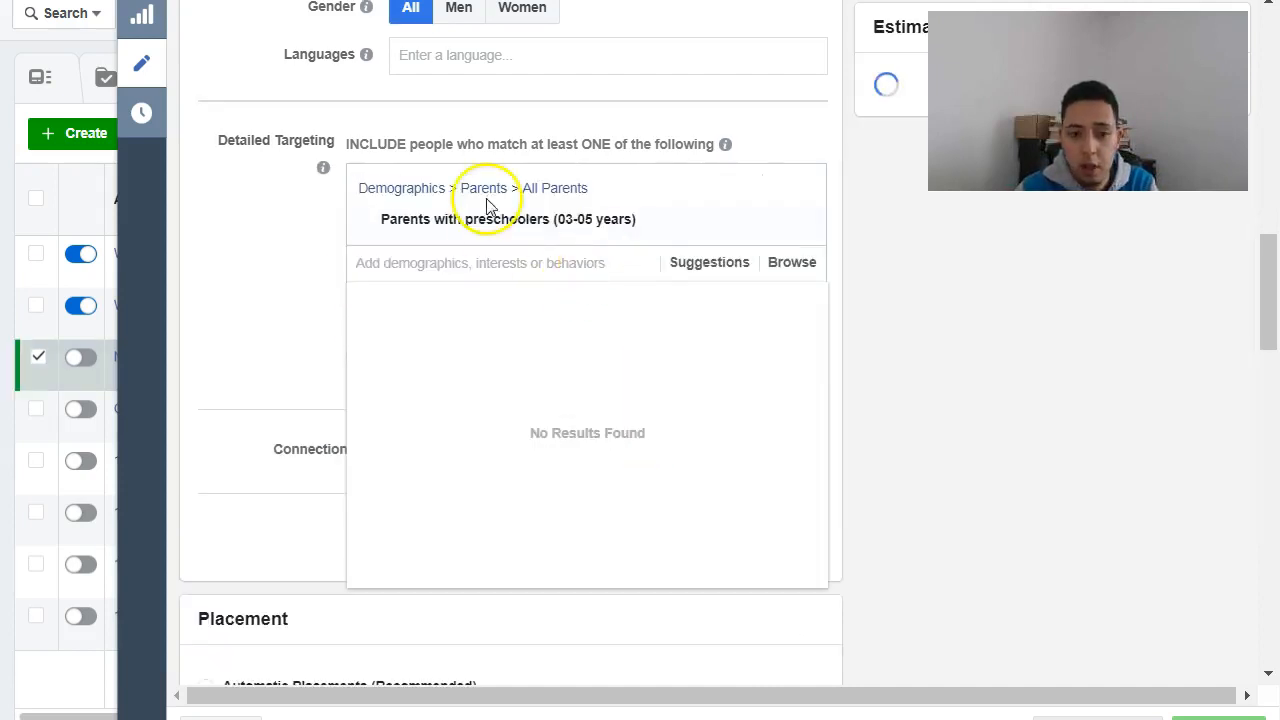
click(289, 251)
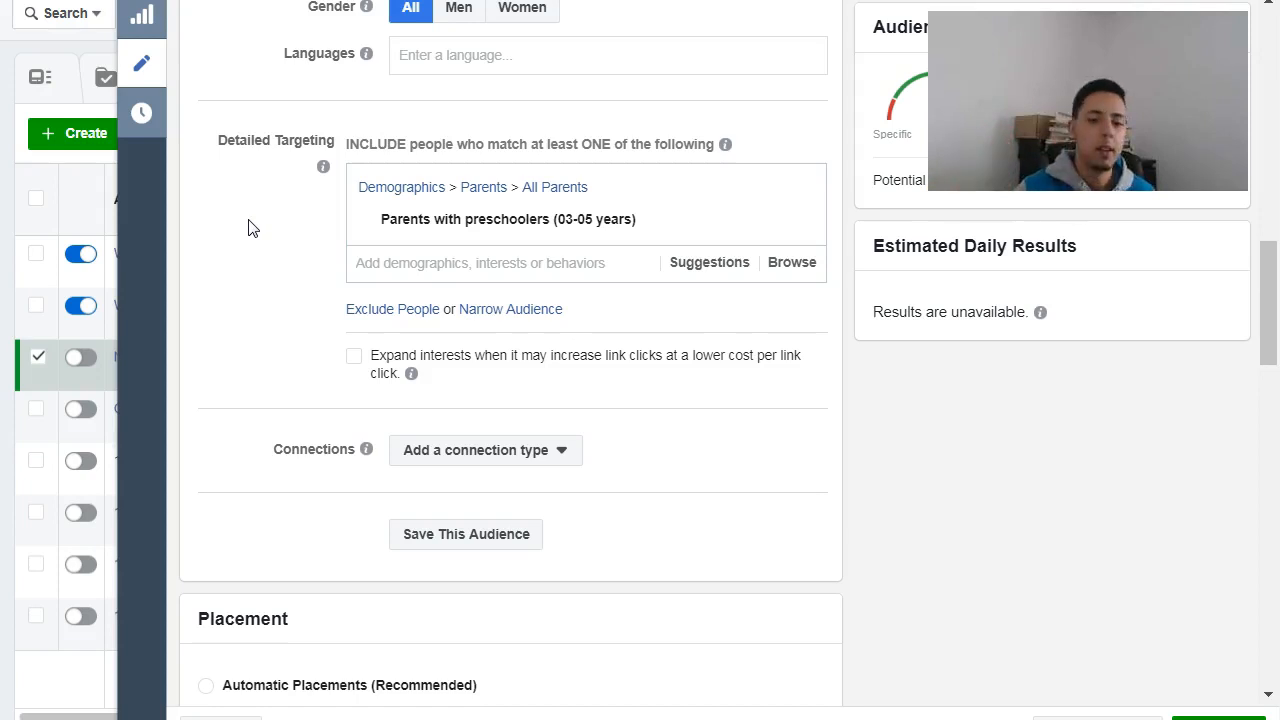
- Remove Parents with preschoolers (03-05 years) from the ad set's Detailed Targeting
scroll(320, 303, up, 5)
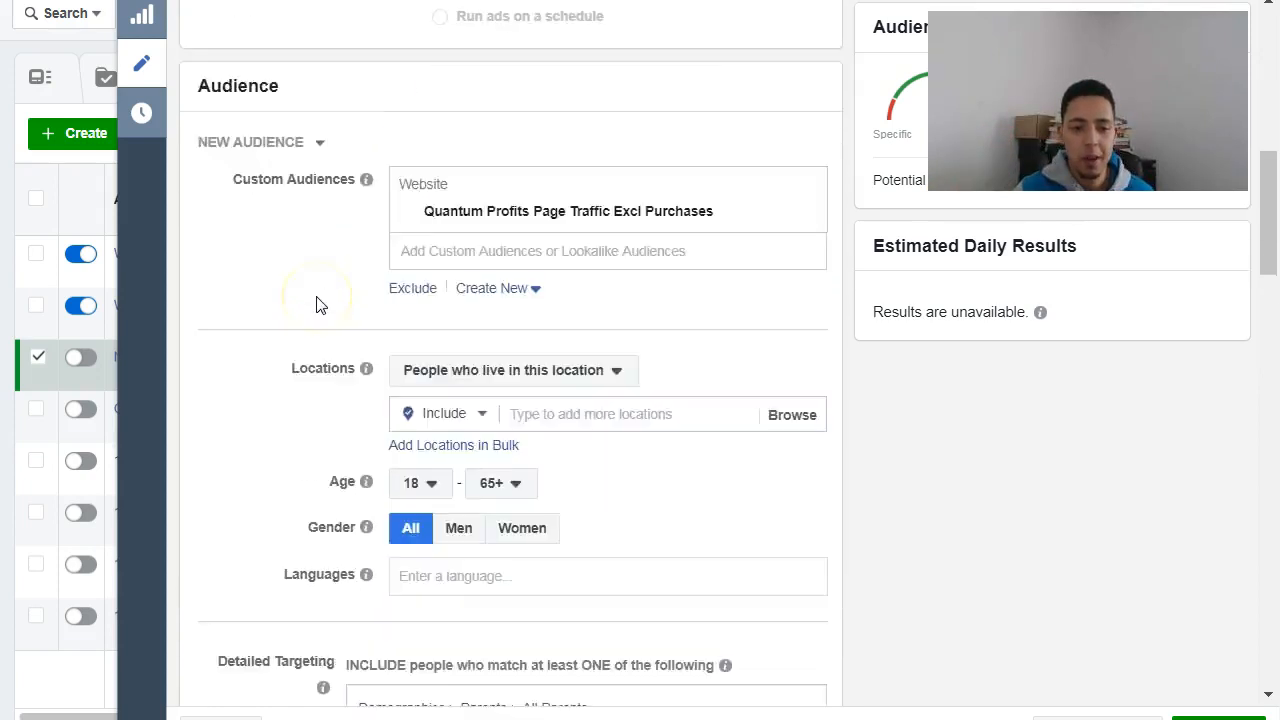
scroll(320, 303, down, 5)
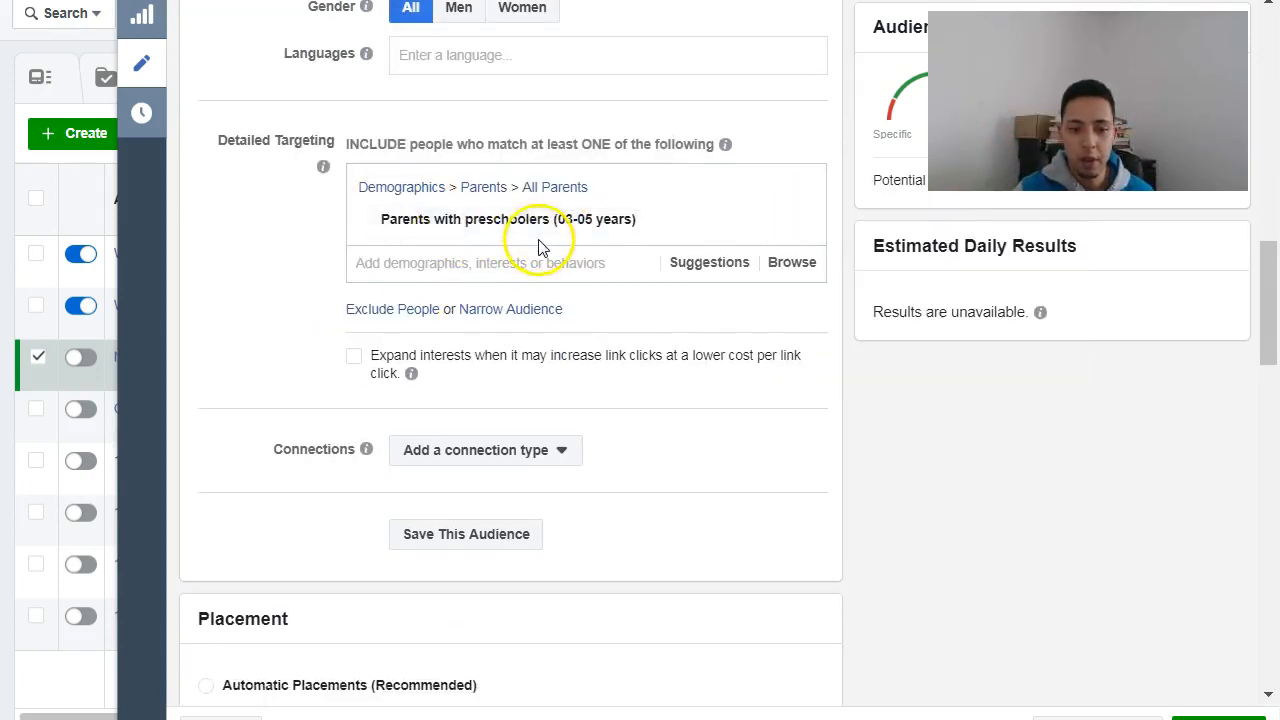
mouse_move(463, 232)
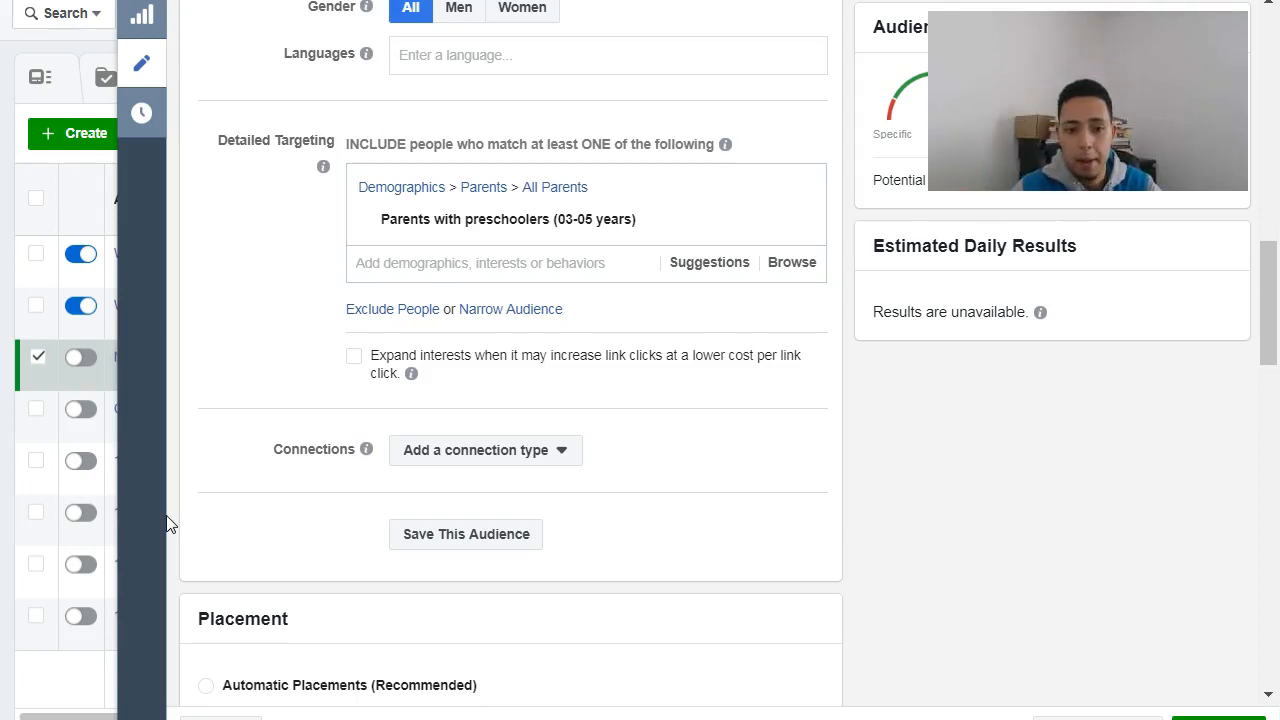
mouse_move(823, 236)
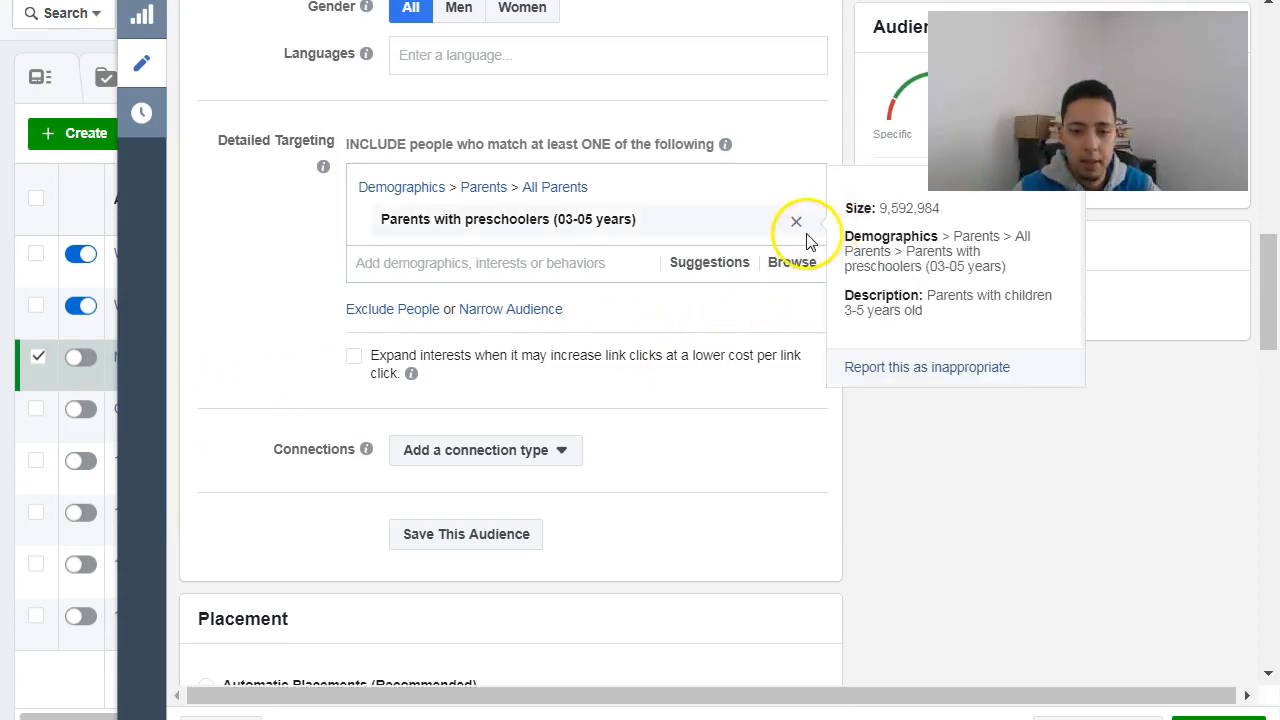
click(797, 224)
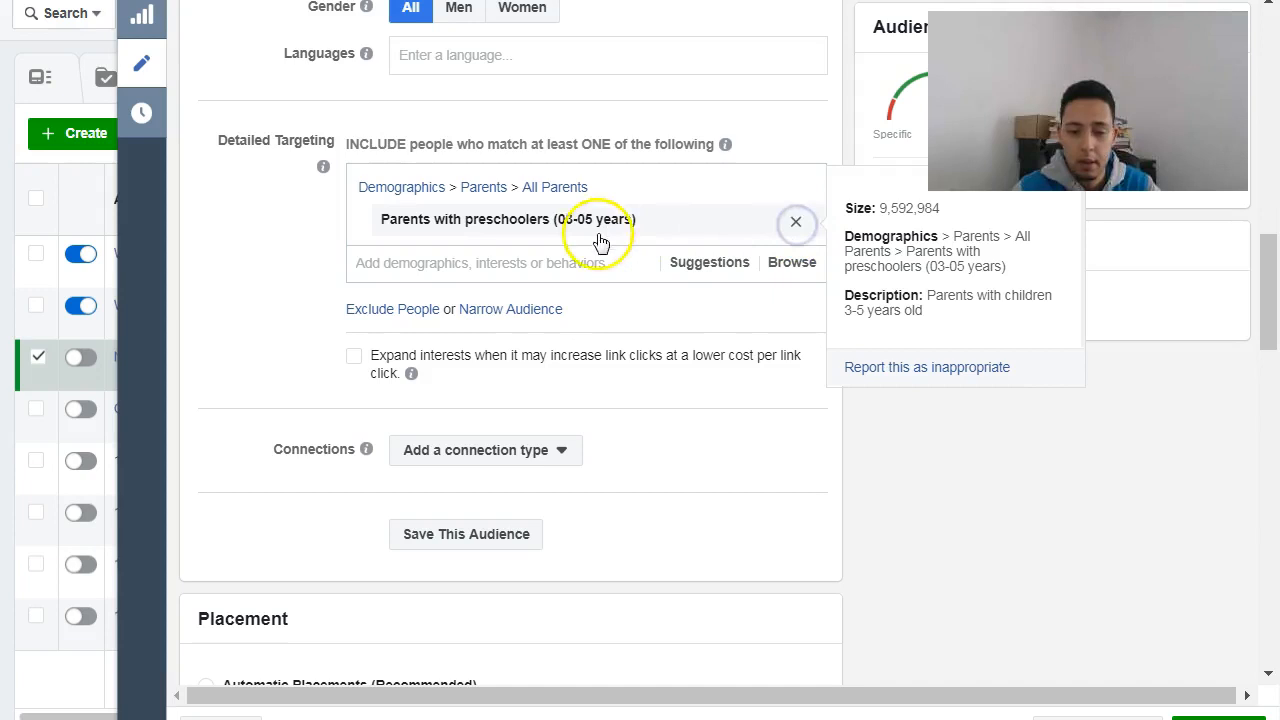
- Search Detailed Targeting for "fort" and add the Fortnite interest to the included audience
click(608, 185)
click(619, 207)
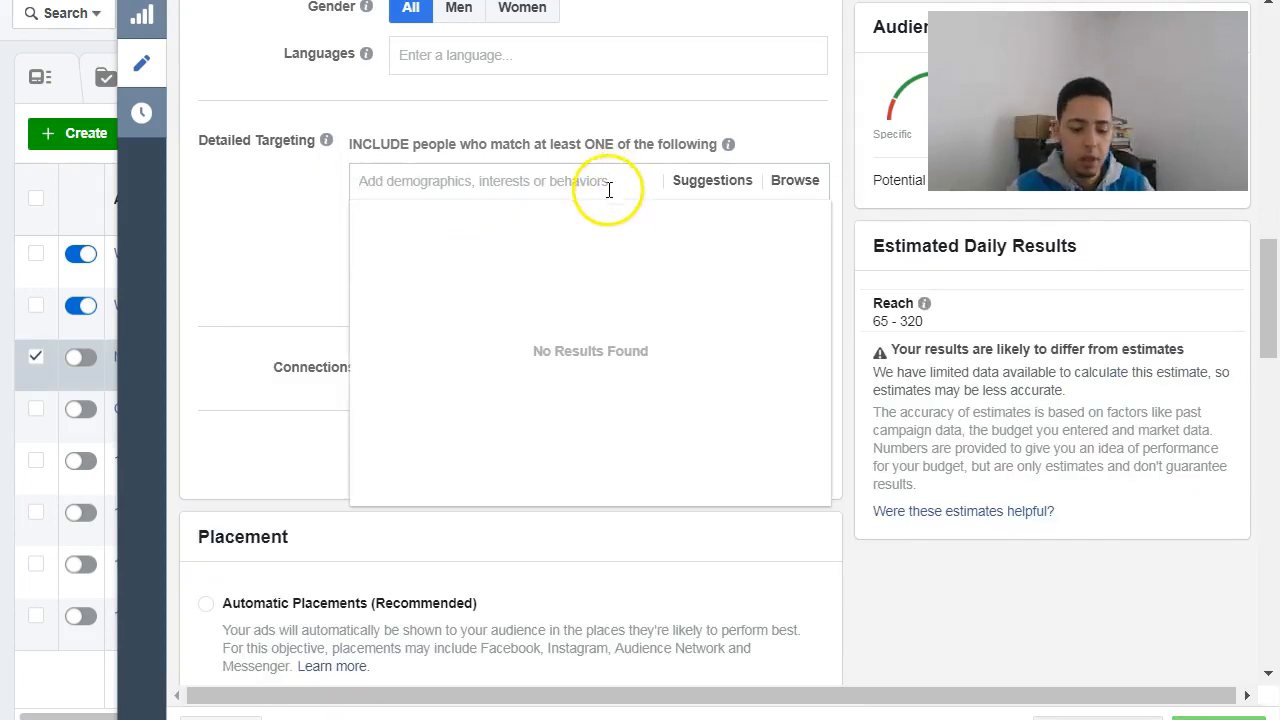
text(fo)
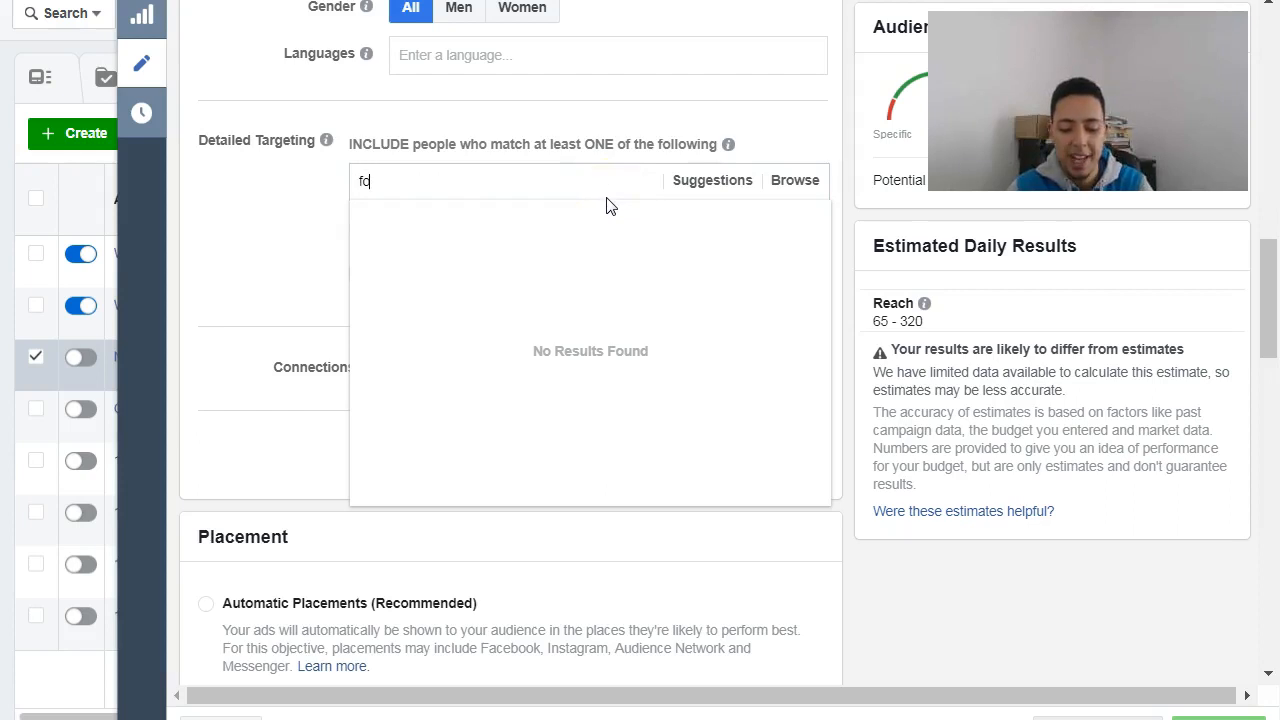
text(rt)
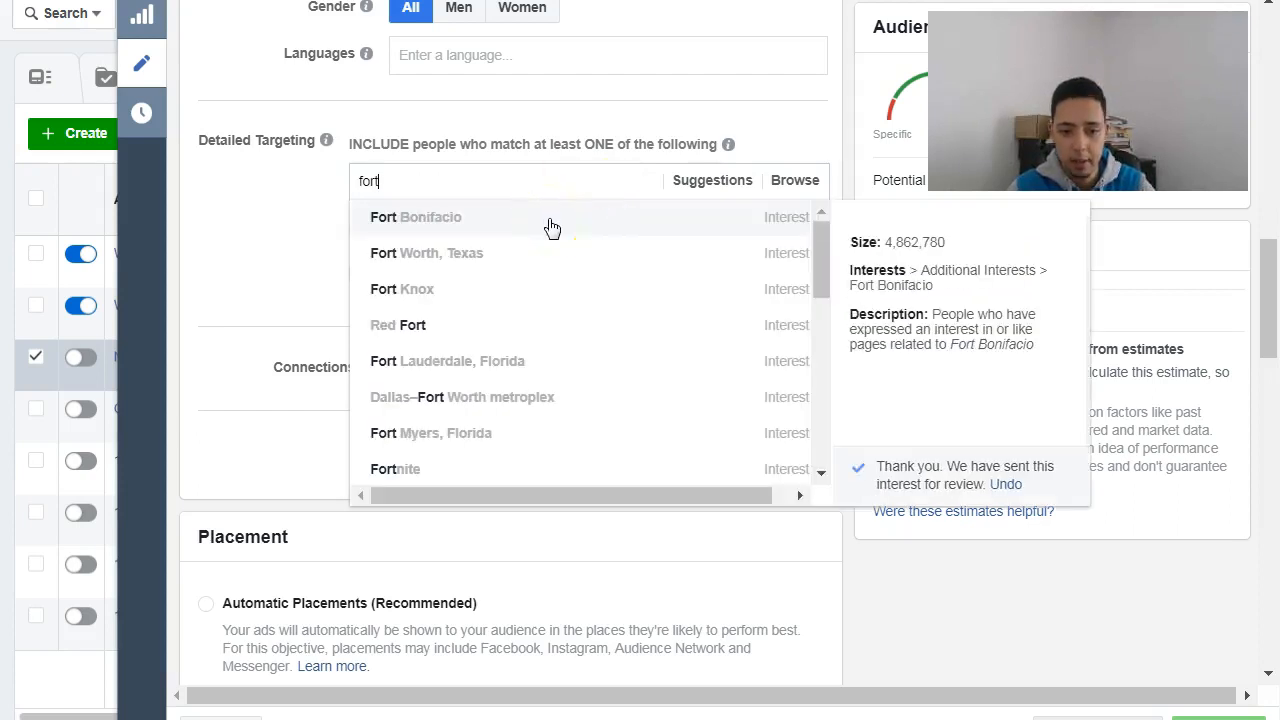
click(437, 471)
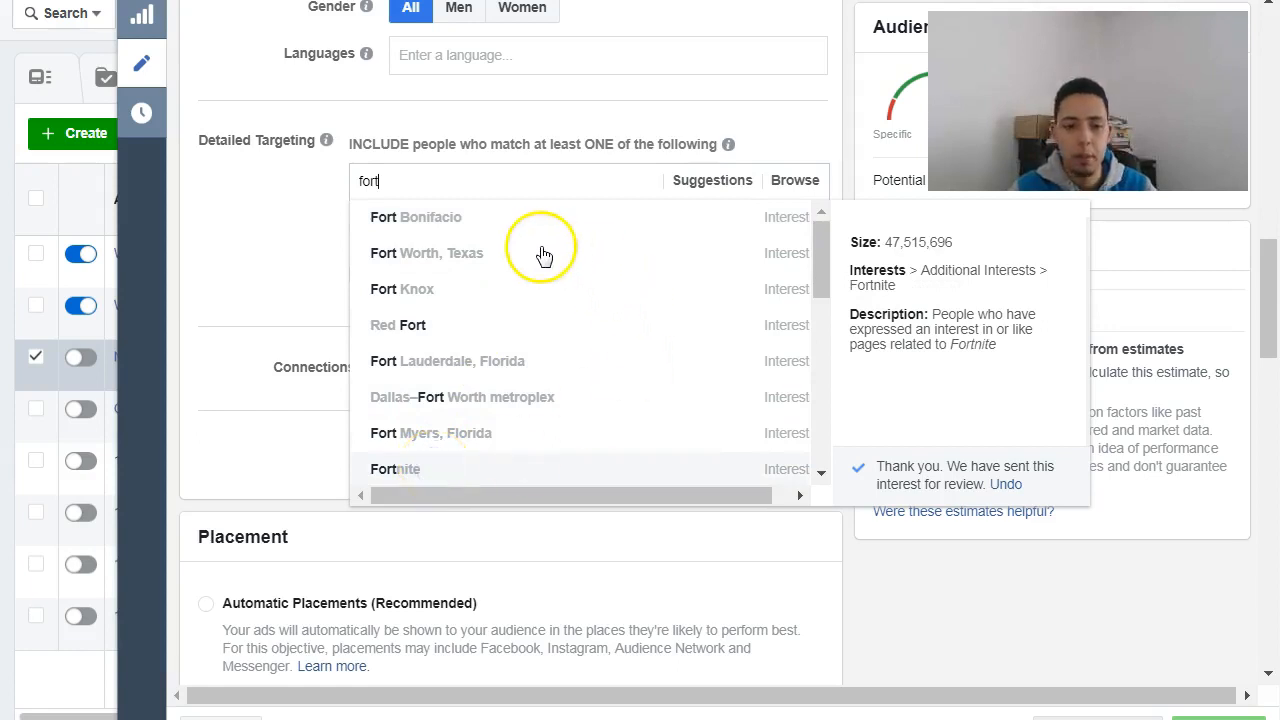
click(305, 240)
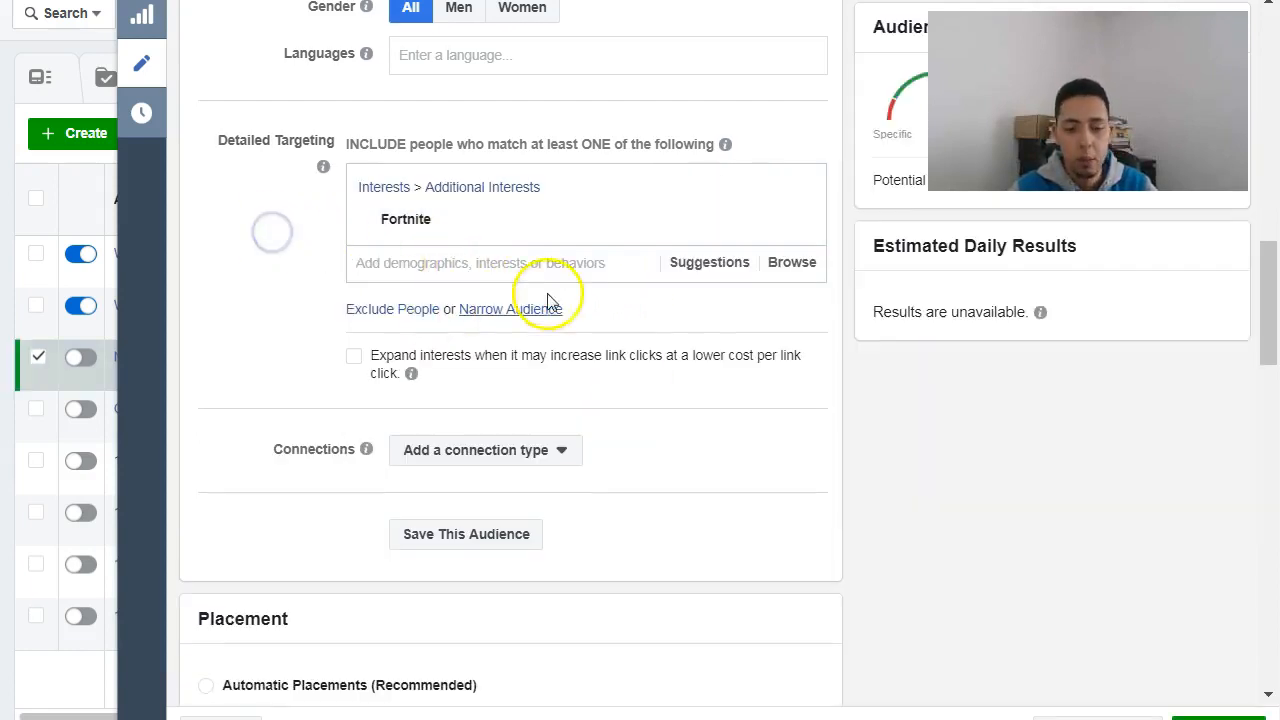
mouse_move(397, 240)
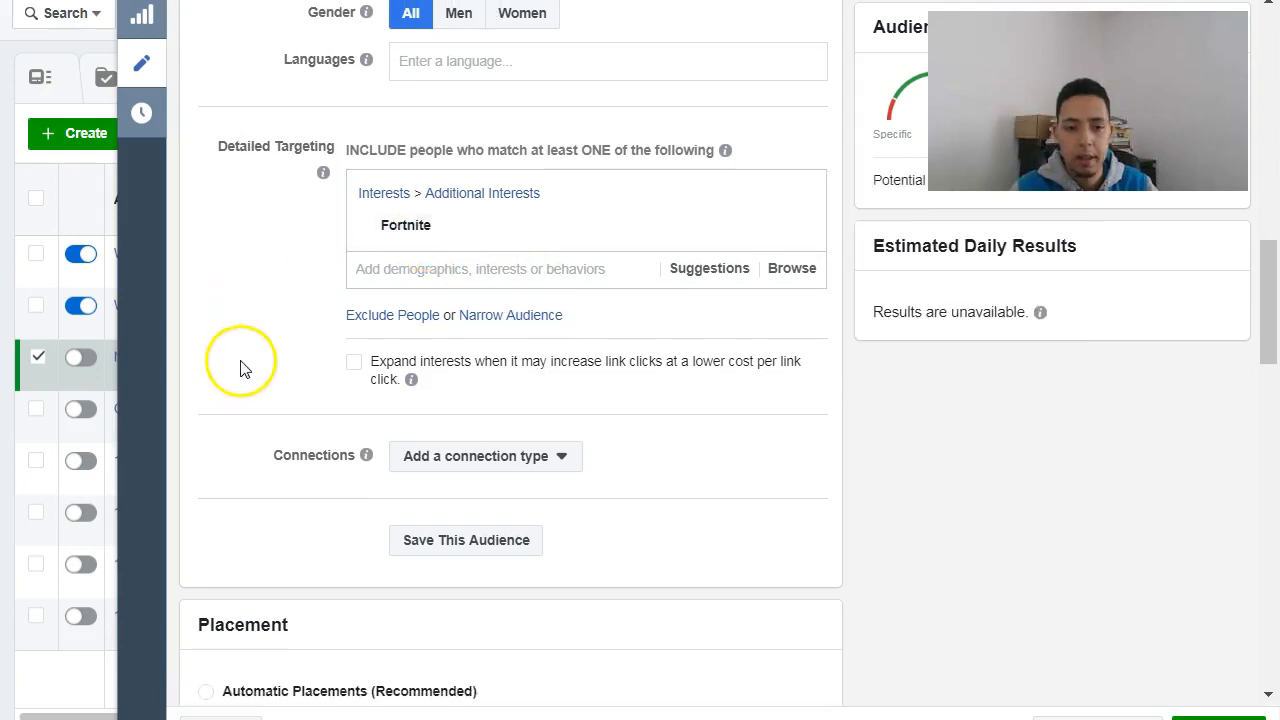
- Restrict the ad set's gender to Men and remove the Quantum Profits Page Traffic Excl Purchases custom audience
scroll(409, 331, up, 4)
click(459, 390)
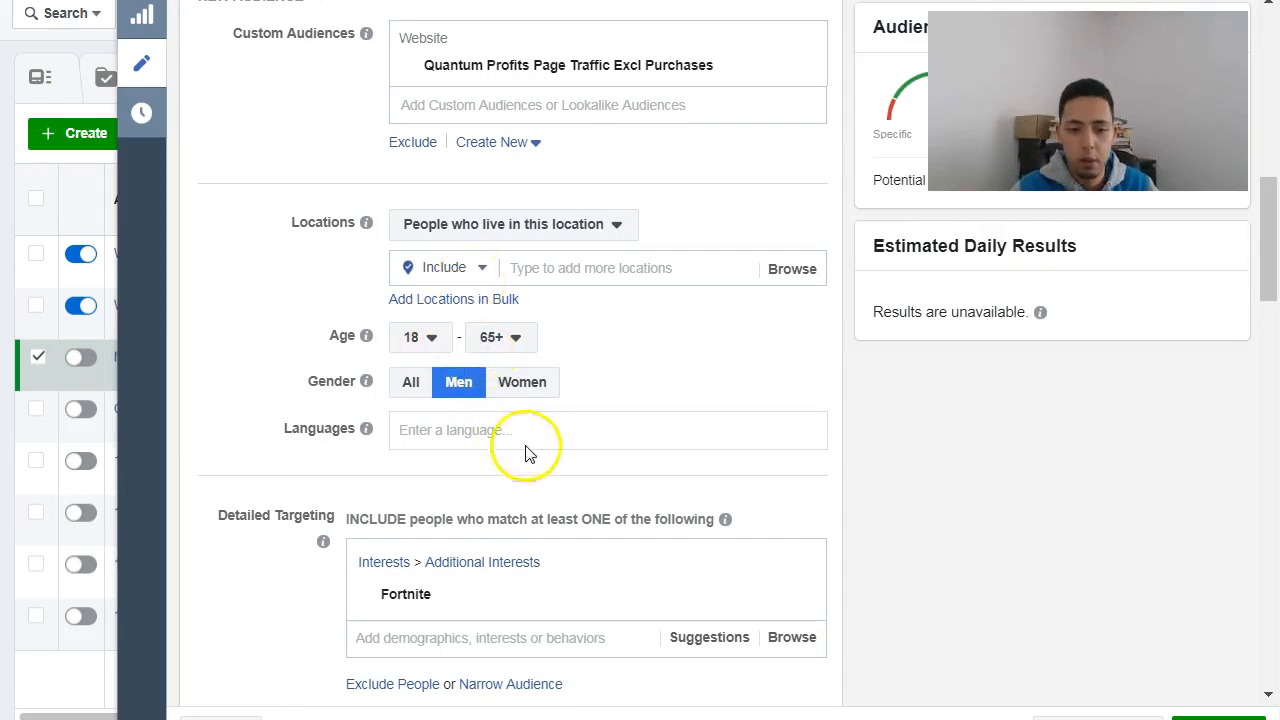
scroll(594, 420, up, 3)
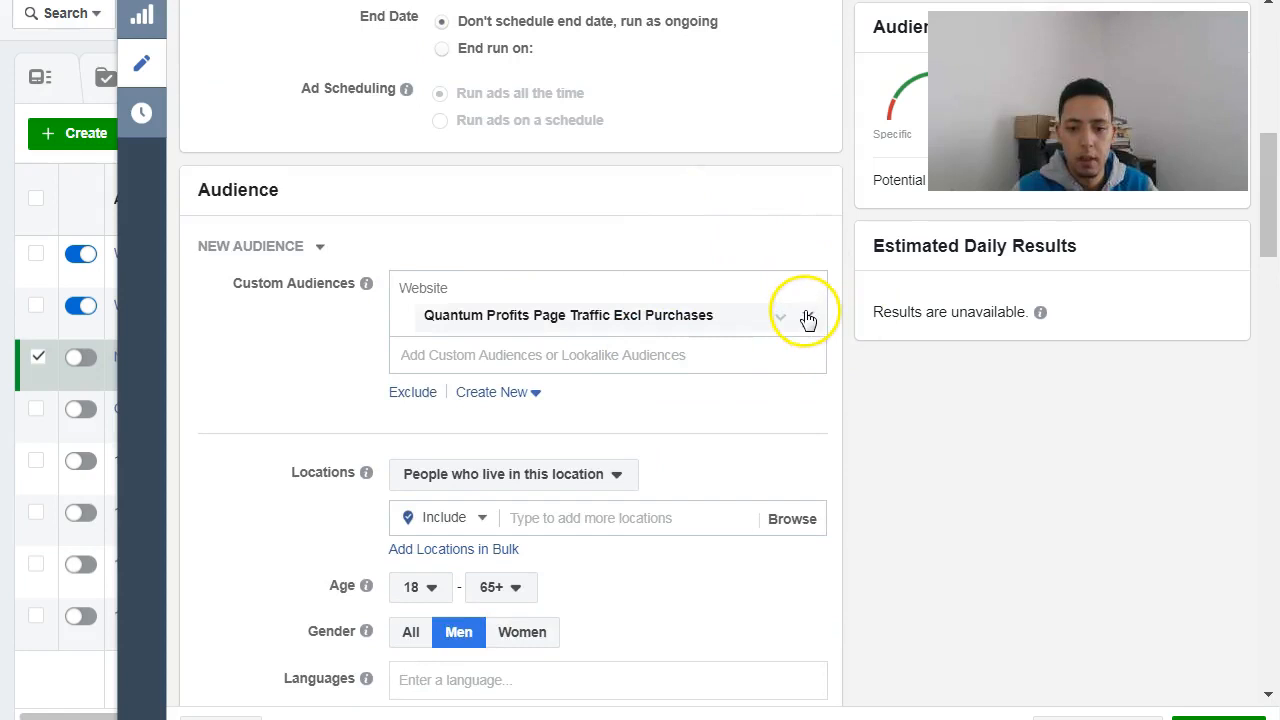
click(808, 317)
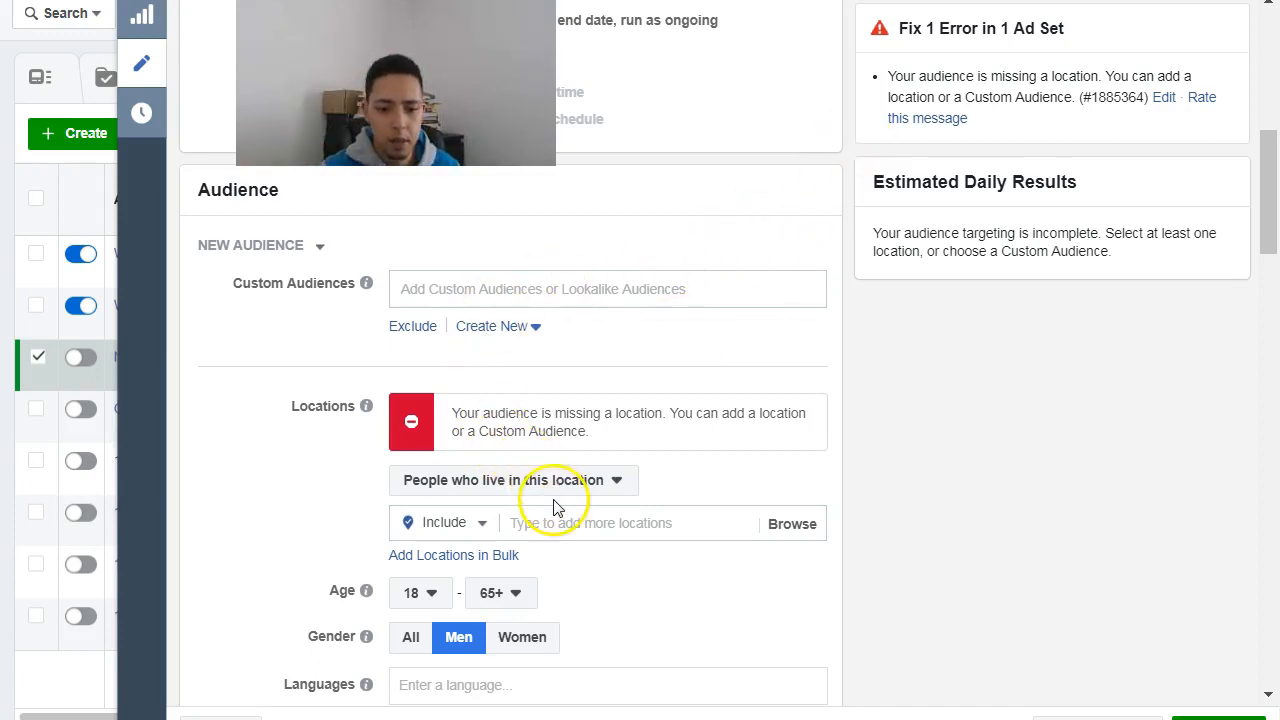
- Search the ad set's locations for "united" and include United States as the target country
click(588, 524)
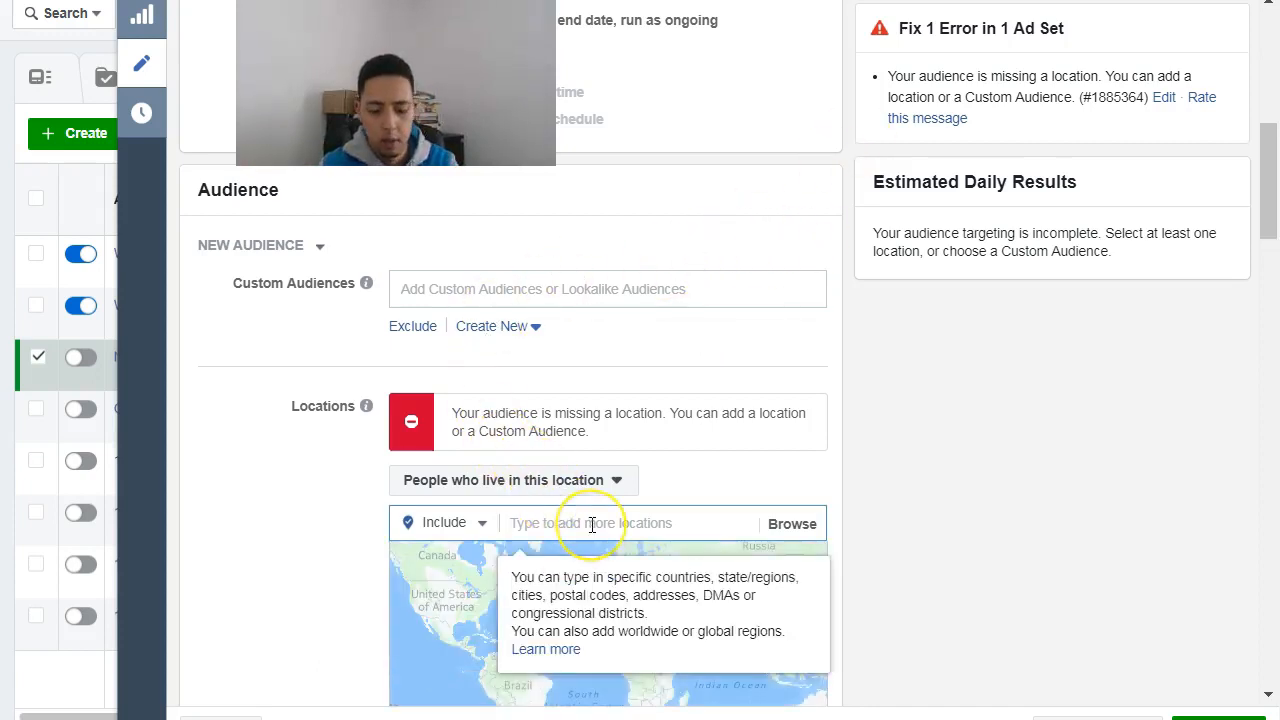
text(united)
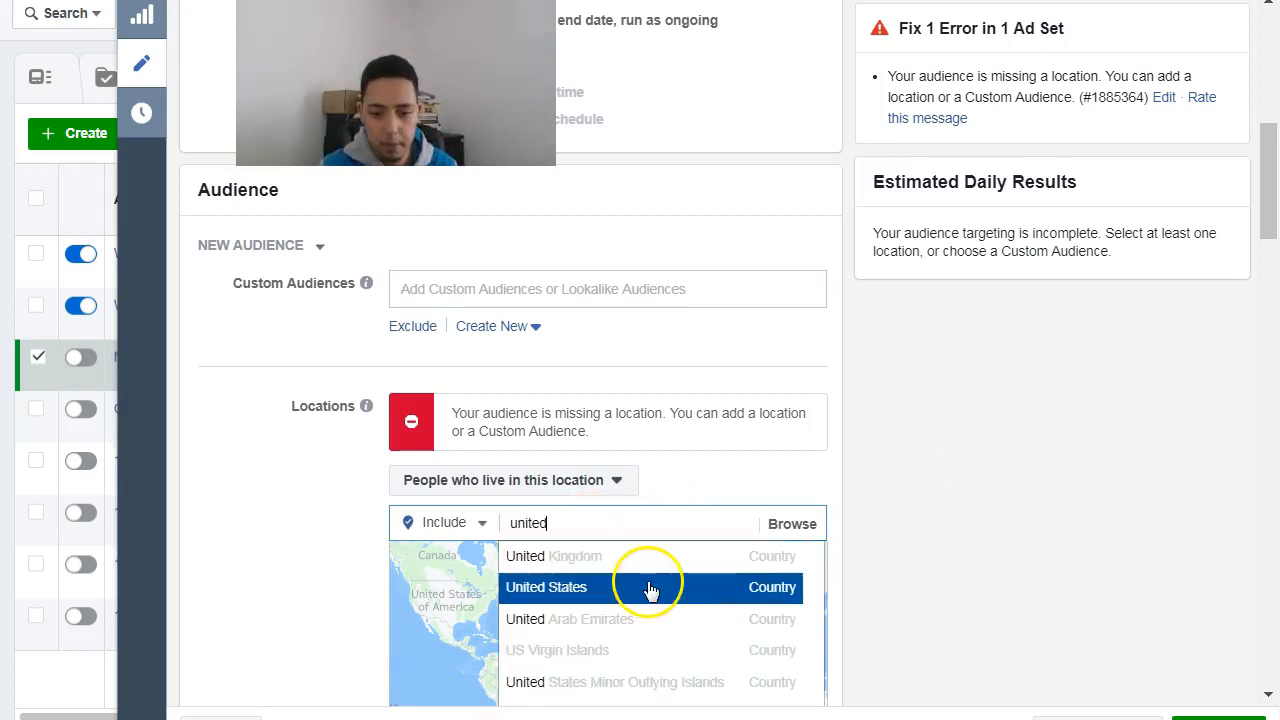
key(Return)
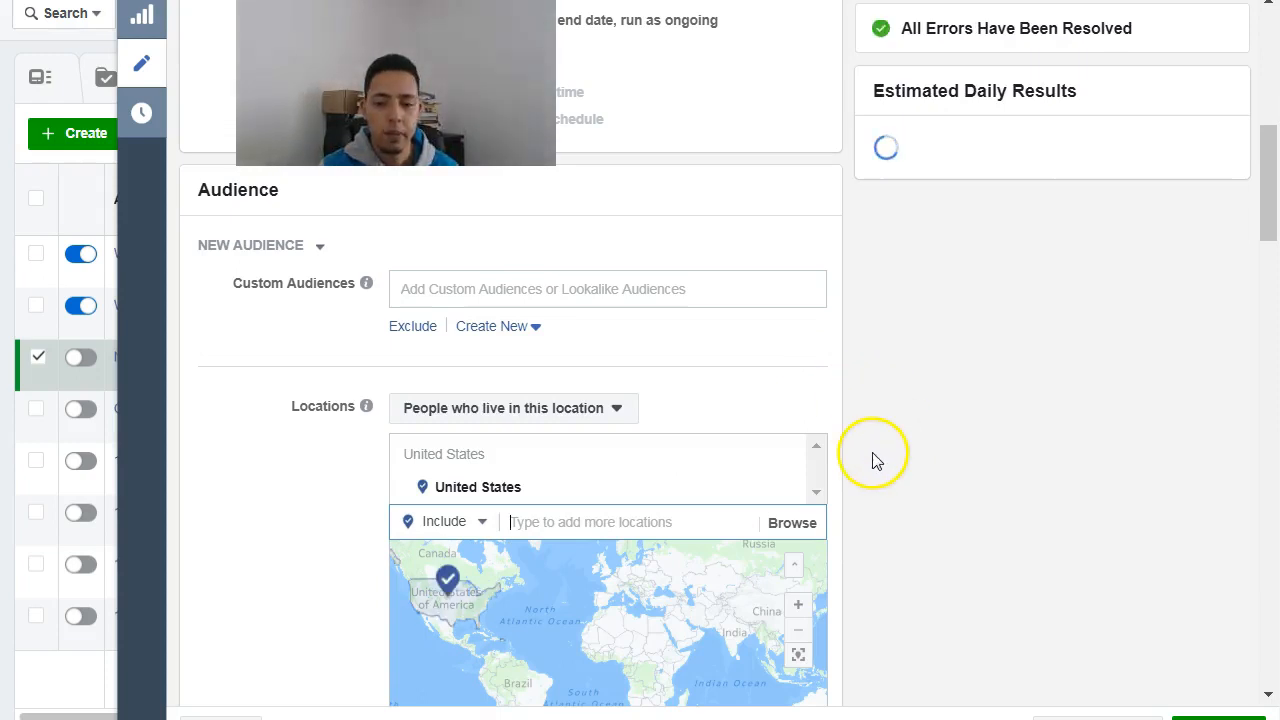
- Set the maximum age of the ad set's audience to 30
scroll(865, 440, down, 3)
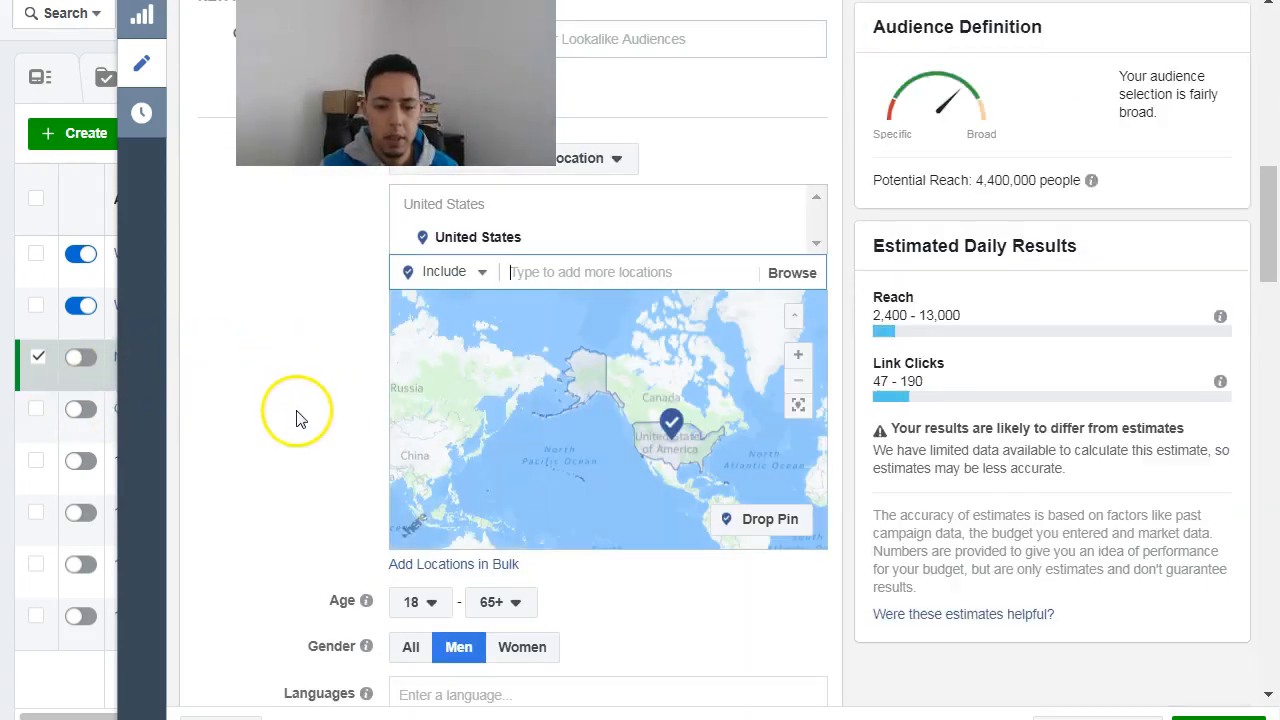
scroll(340, 450, down, 3)
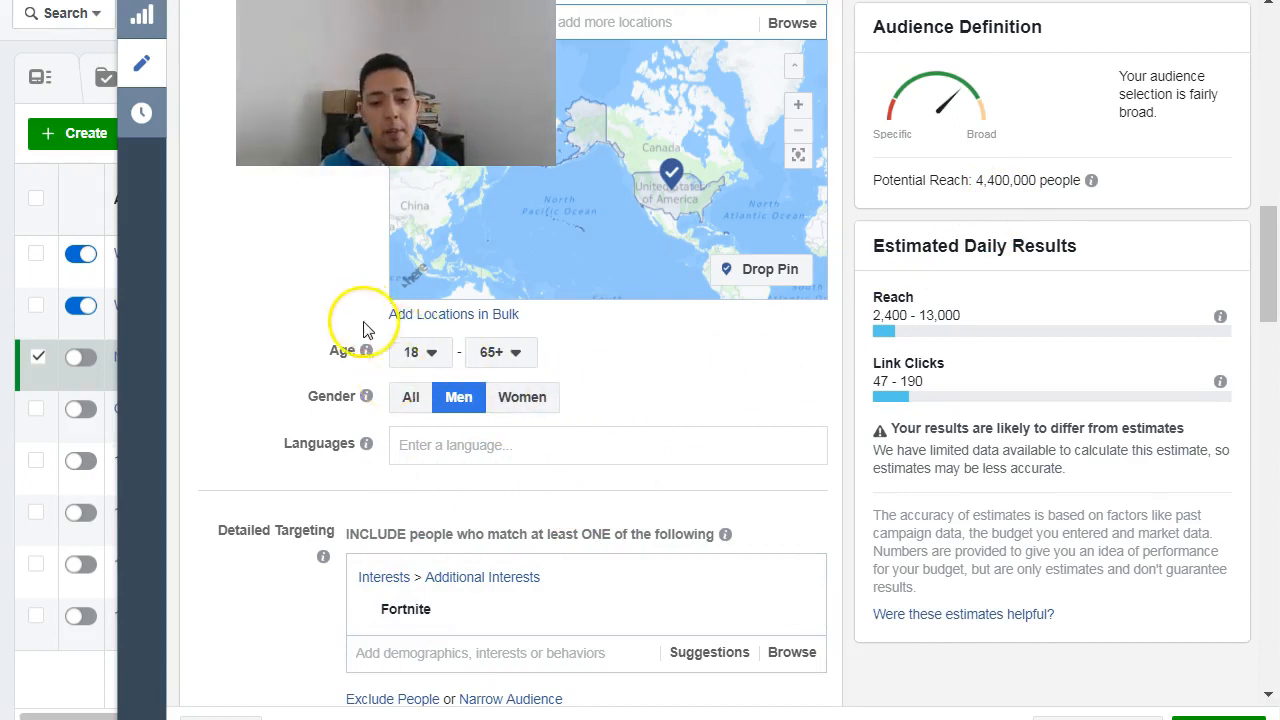
click(490, 358)
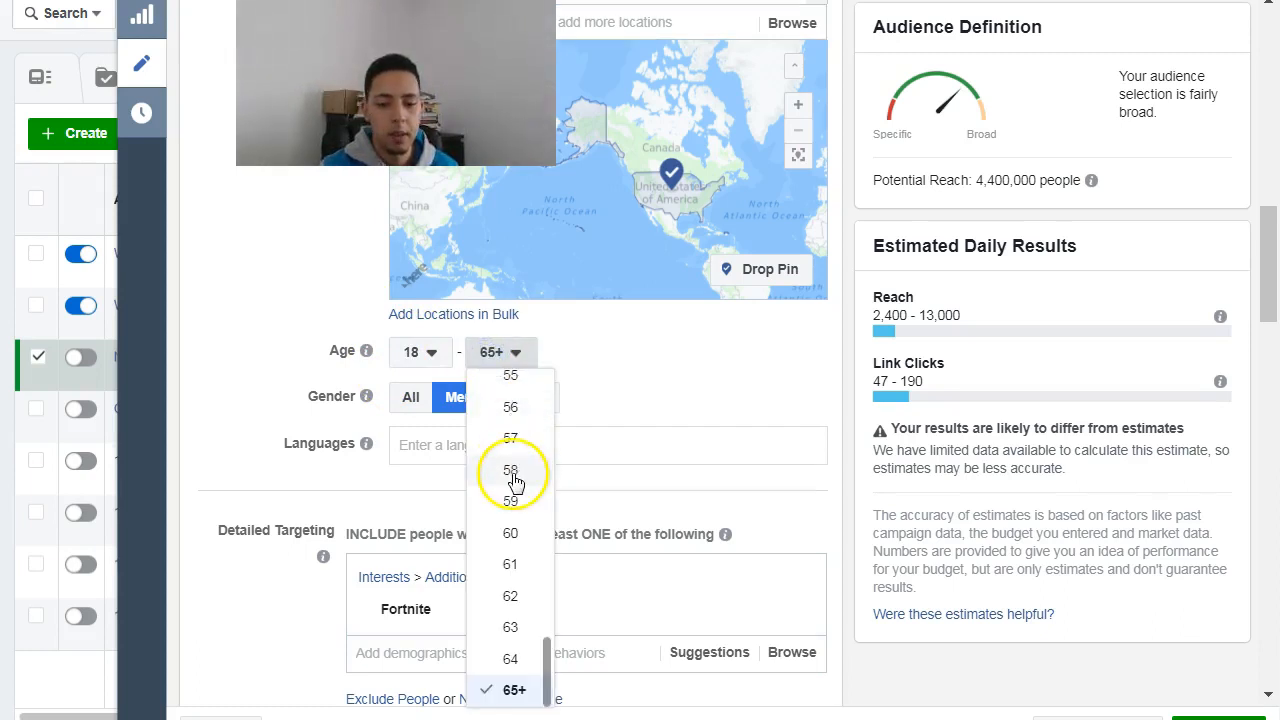
scroll(527, 505, up, 6)
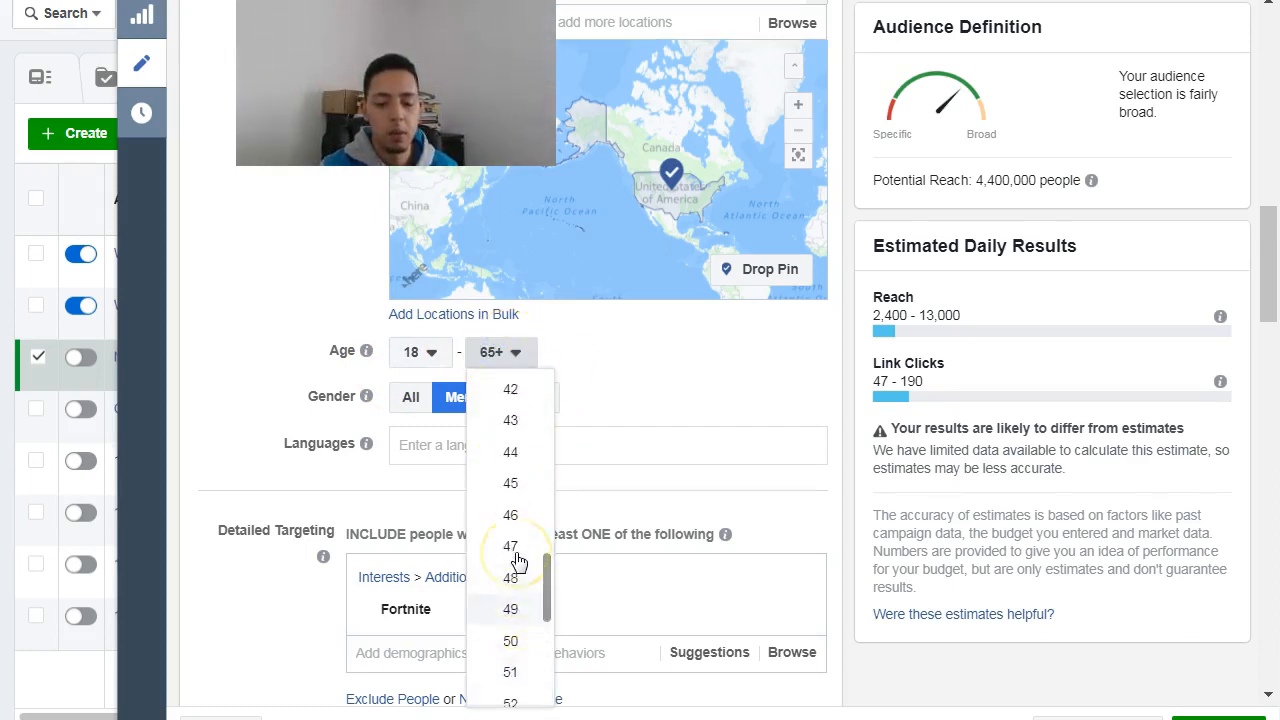
scroll(516, 562, up, 1)
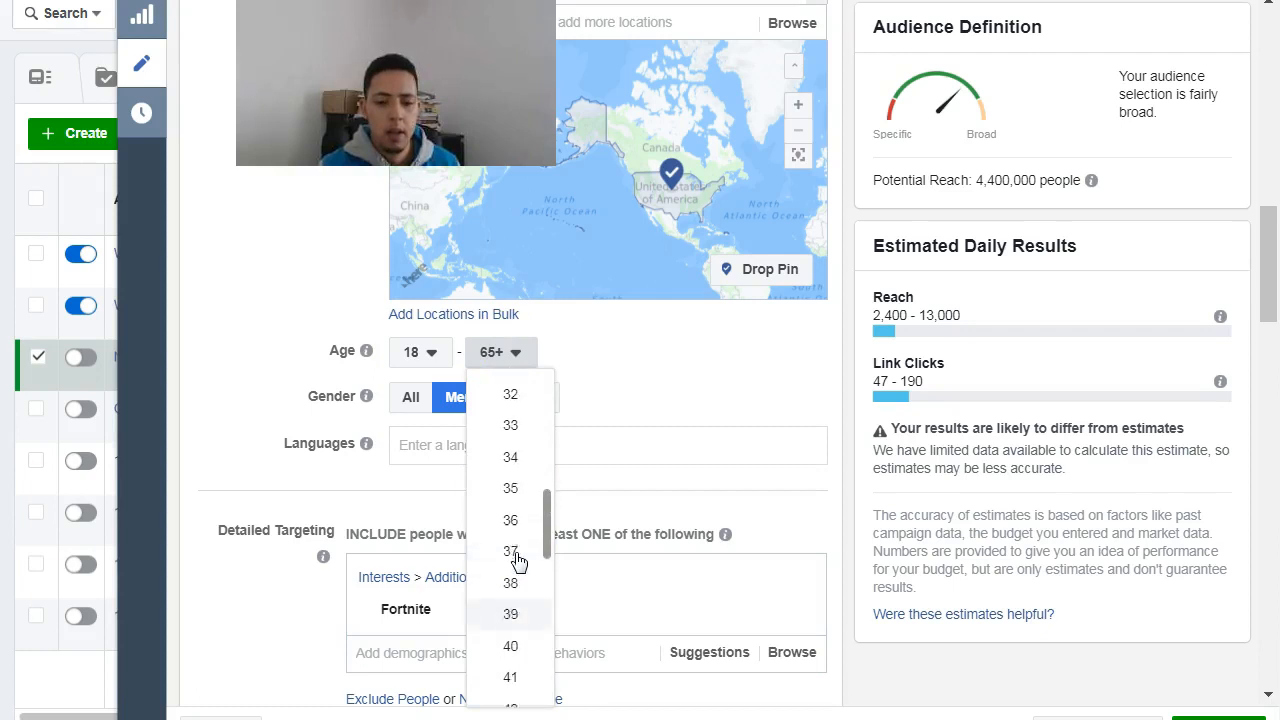
scroll(516, 562, down, 3)
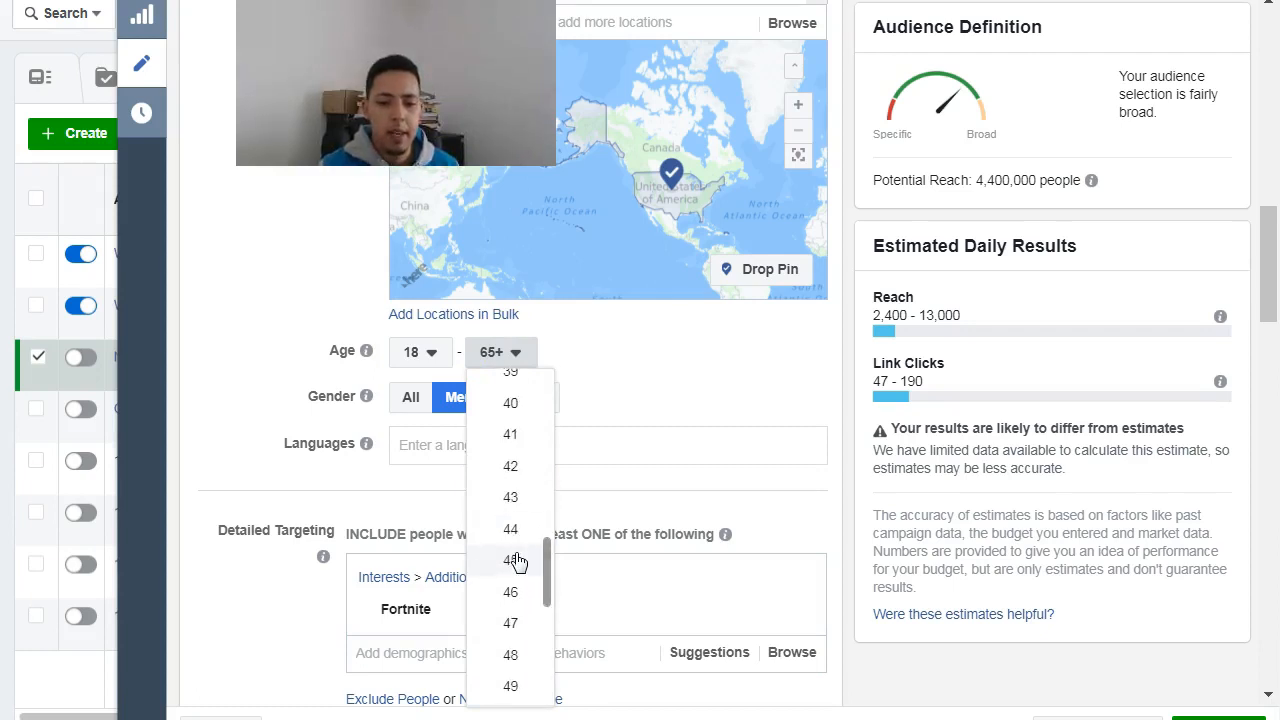
scroll(516, 562, up, 3)
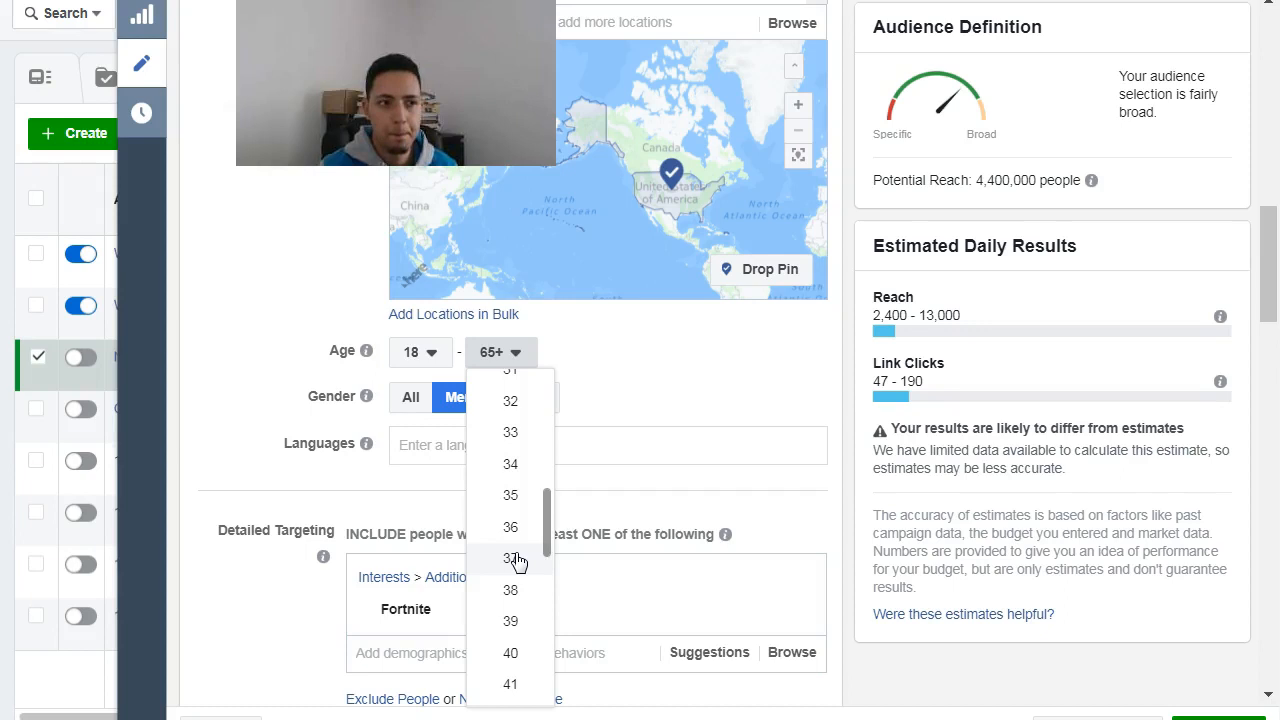
click(634, 440)
click(515, 352)
scroll(510, 565, up, 9)
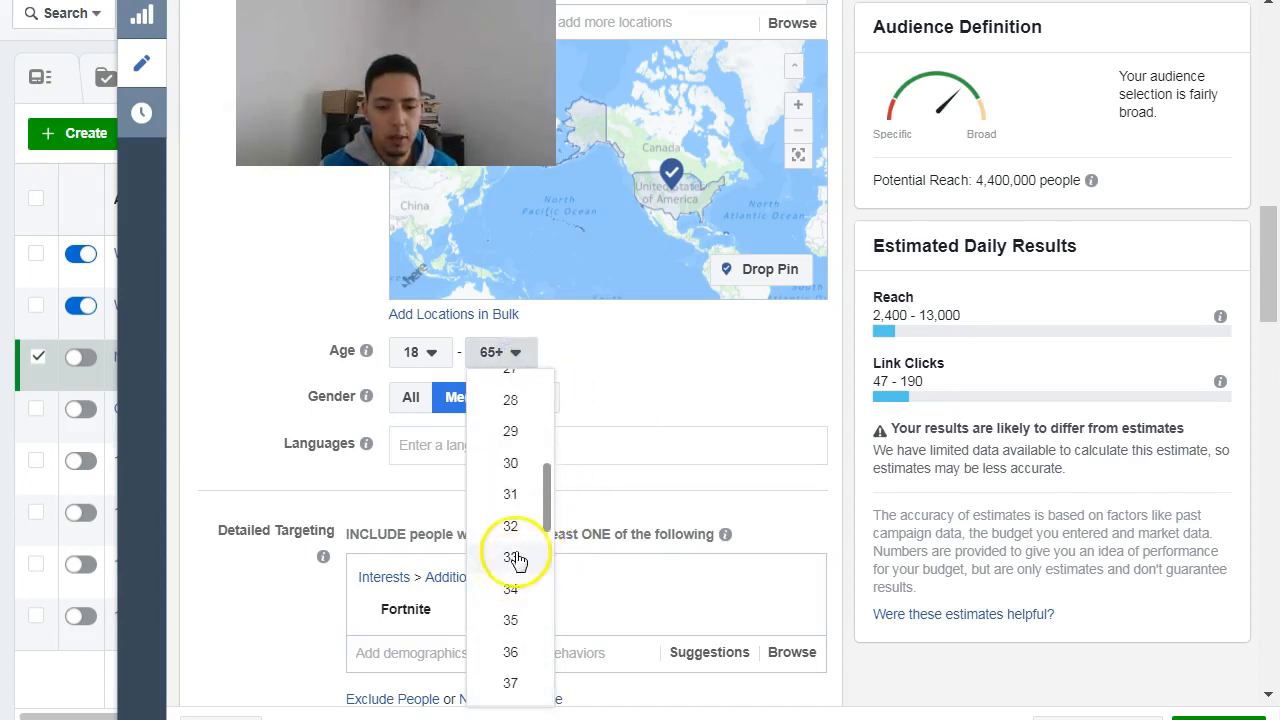
click(515, 465)
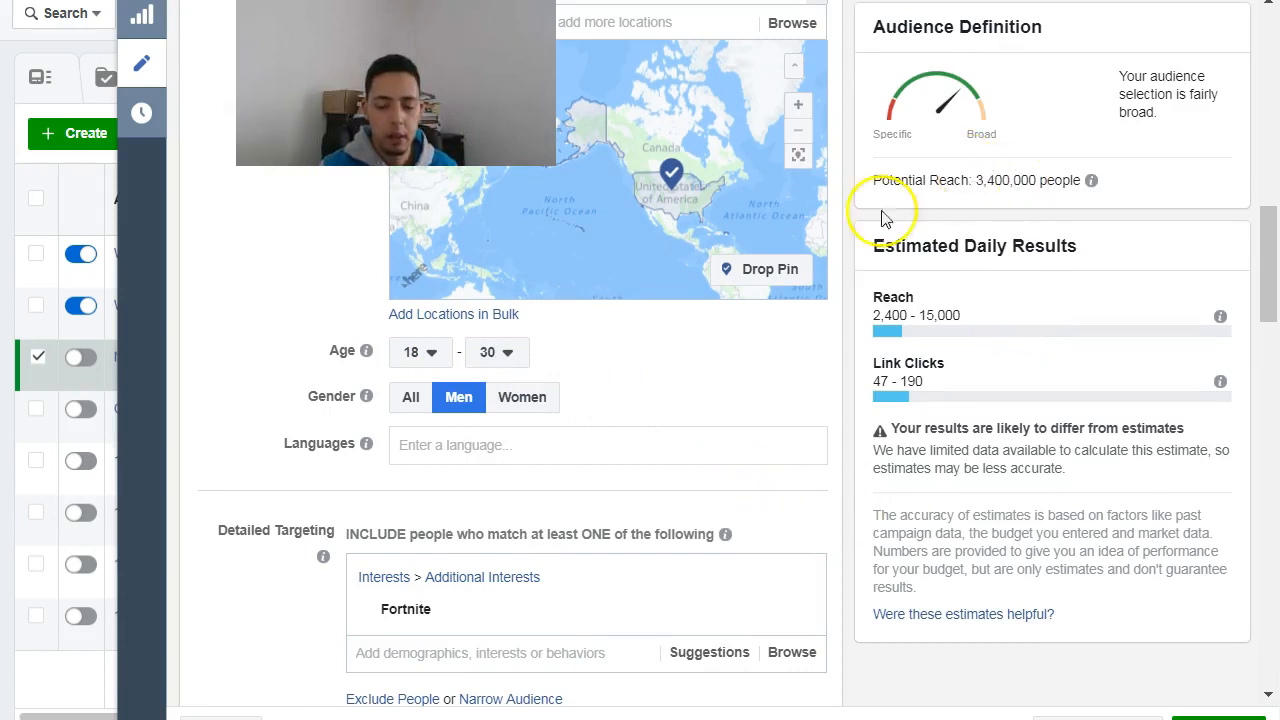
- Review the ad set's traffic, budget, audience, placement, and bidding settings along with the audience size estimate
scroll(689, 454, down, 5)
scroll(620, 400, up, 5)
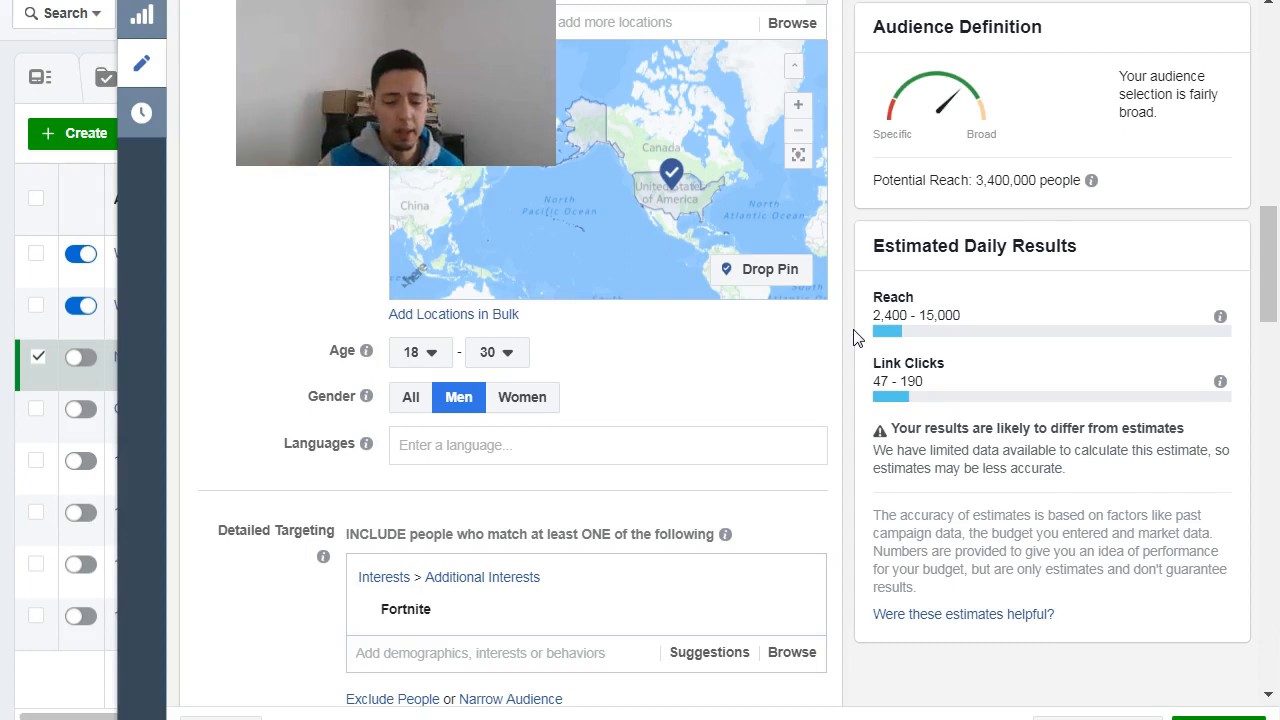
scroll(289, 423, up, 12)
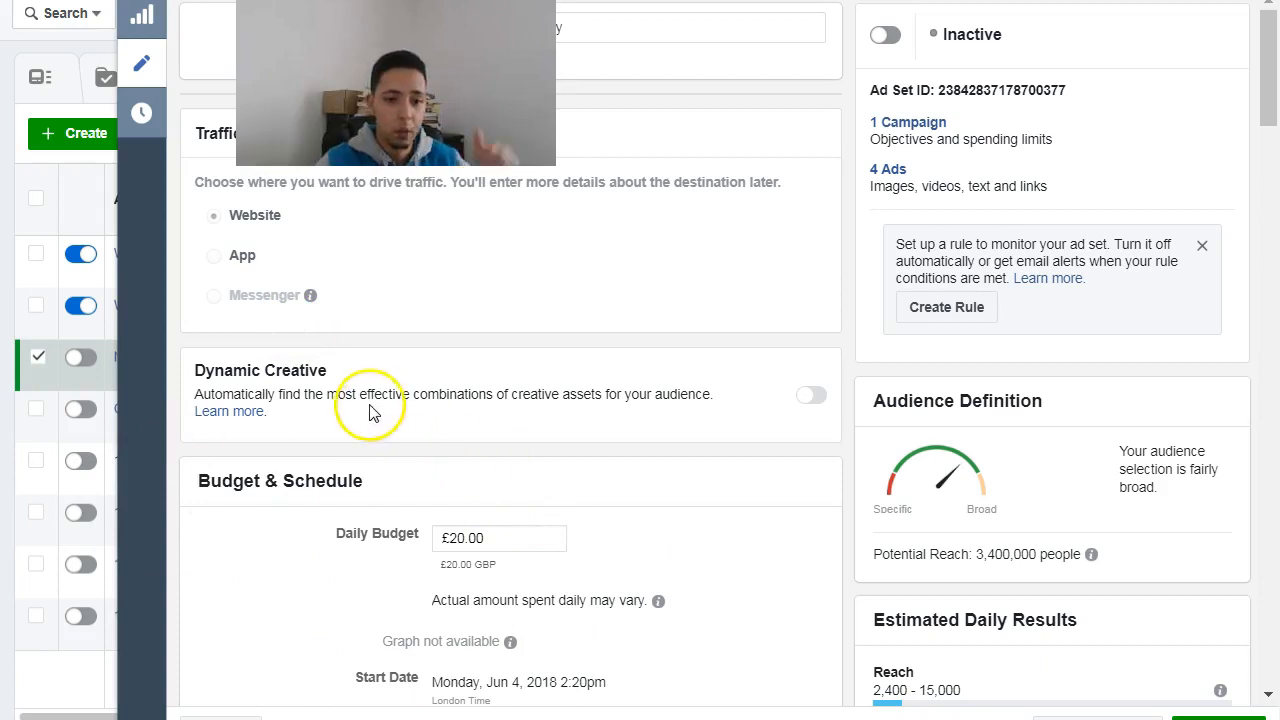
scroll(350, 392, down, 12)
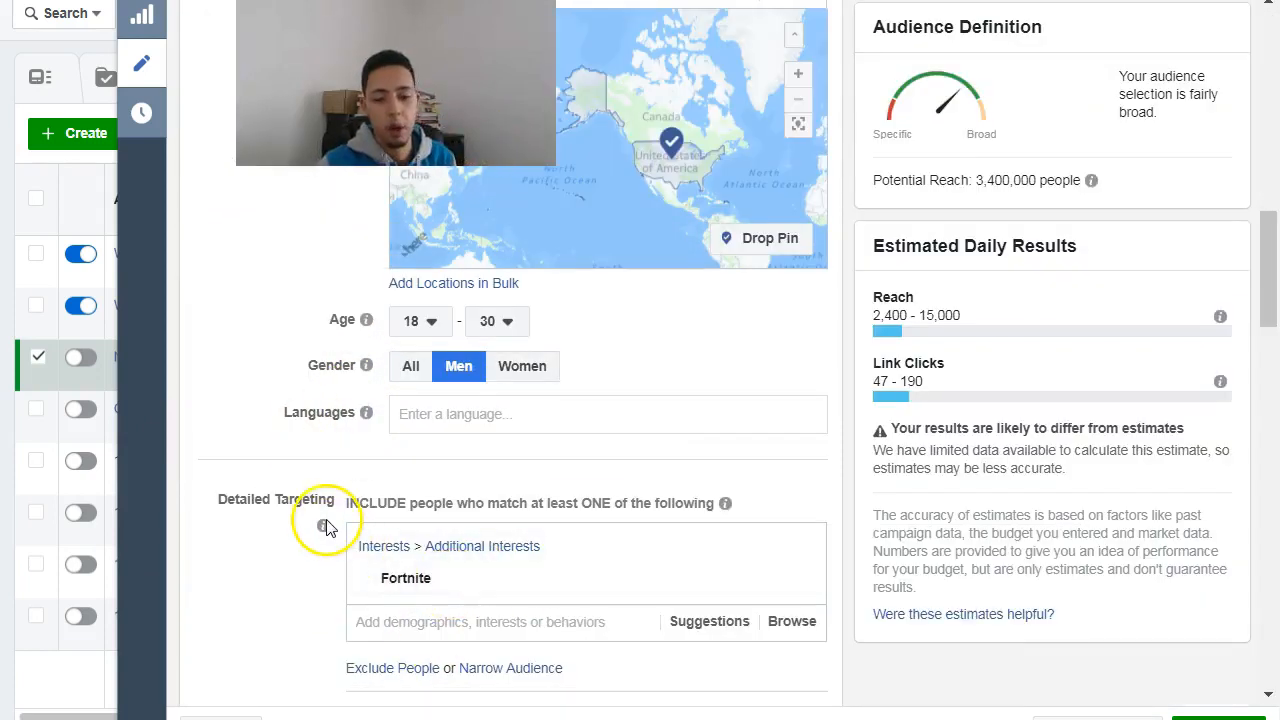
mouse_move(323, 526)
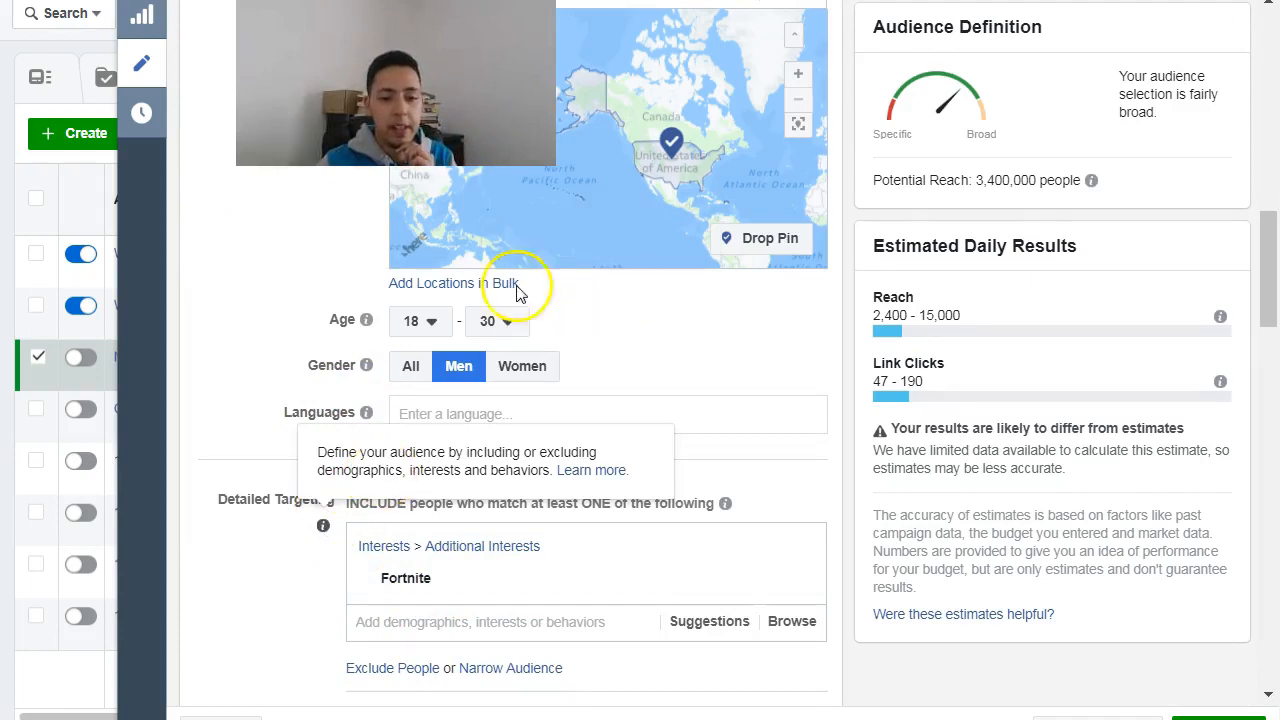
scroll(300, 310, up, 10)
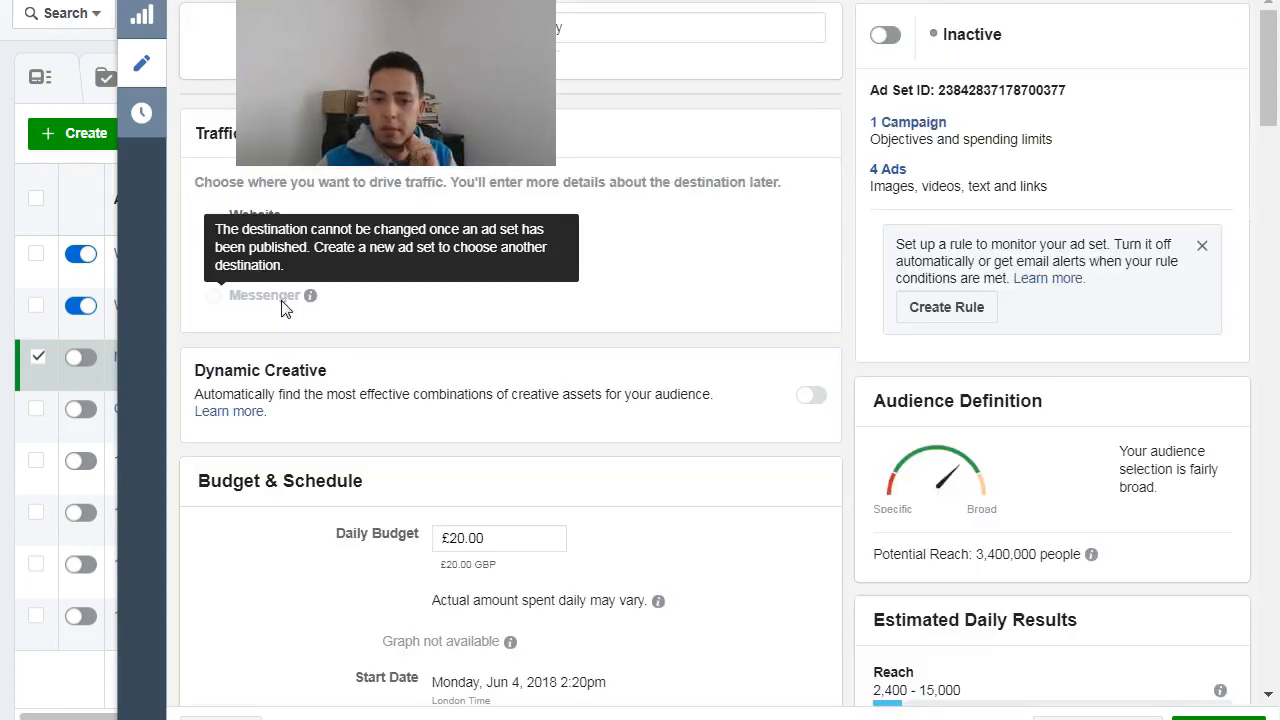
scroll(286, 306, down, 6)
scroll(283, 306, down, 15)
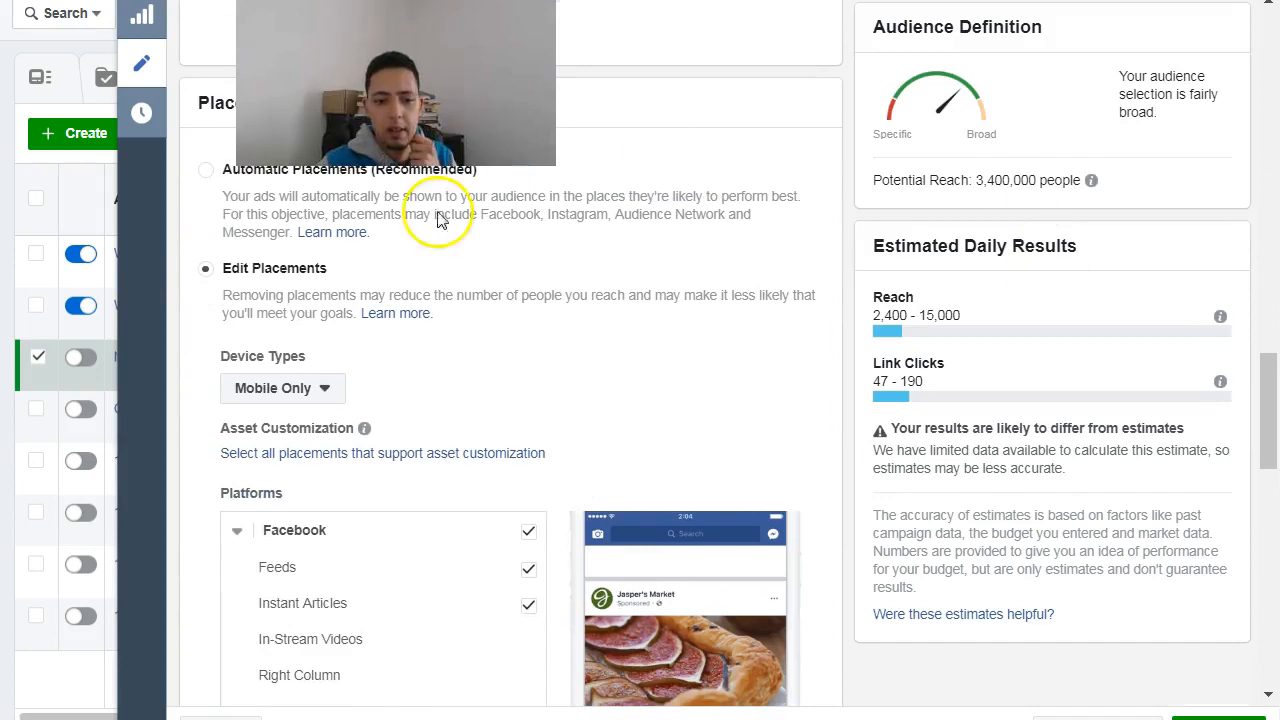
scroll(566, 354, down, 10)
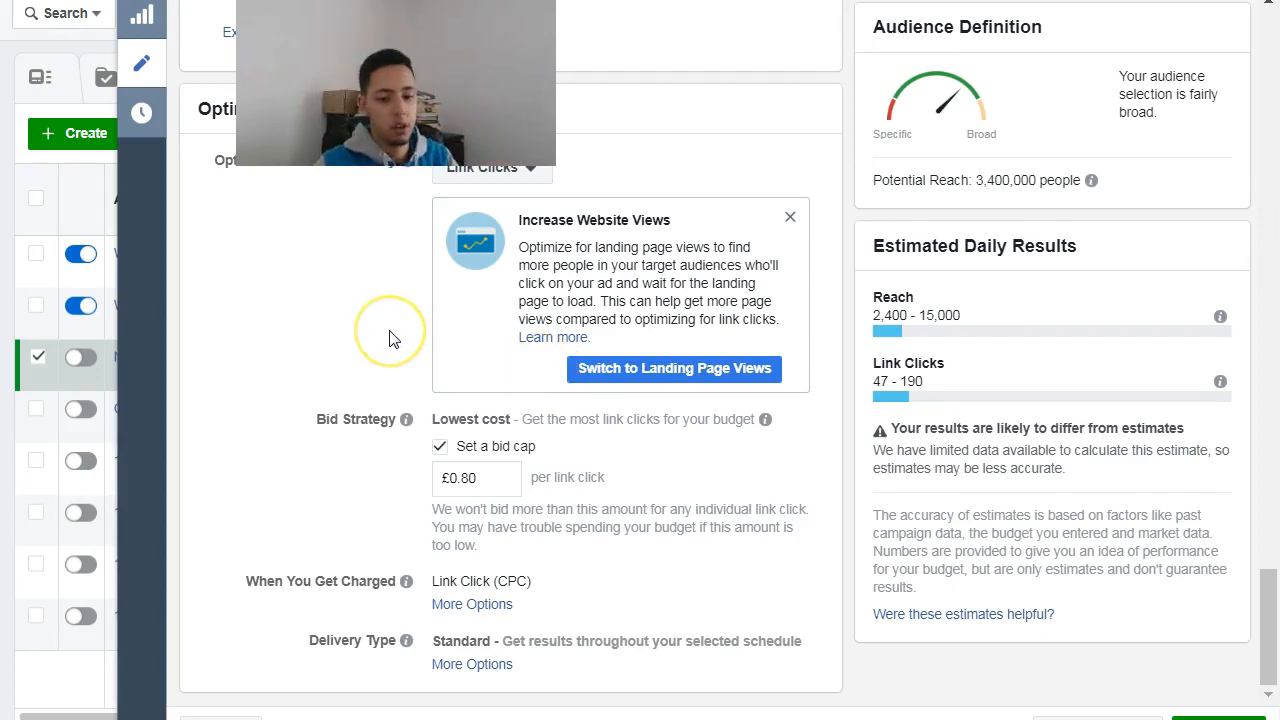
scroll(390, 338, up, 15)
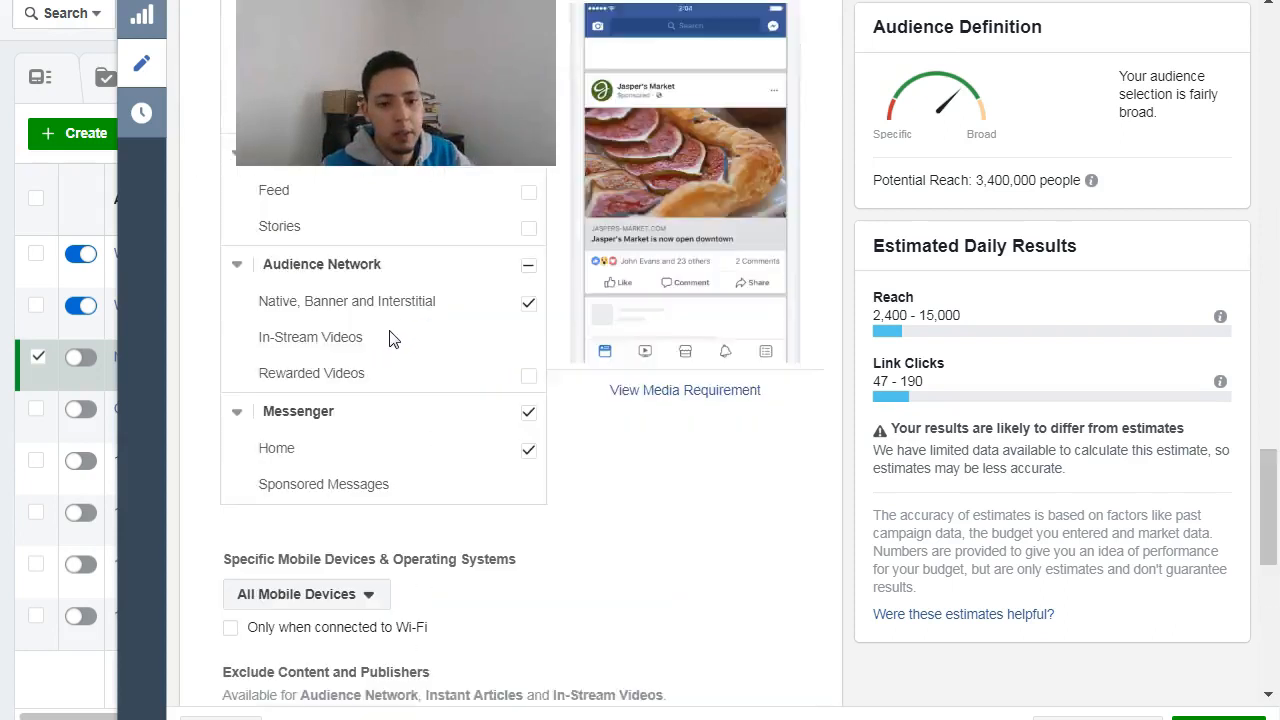
scroll(669, 407, up, 8)
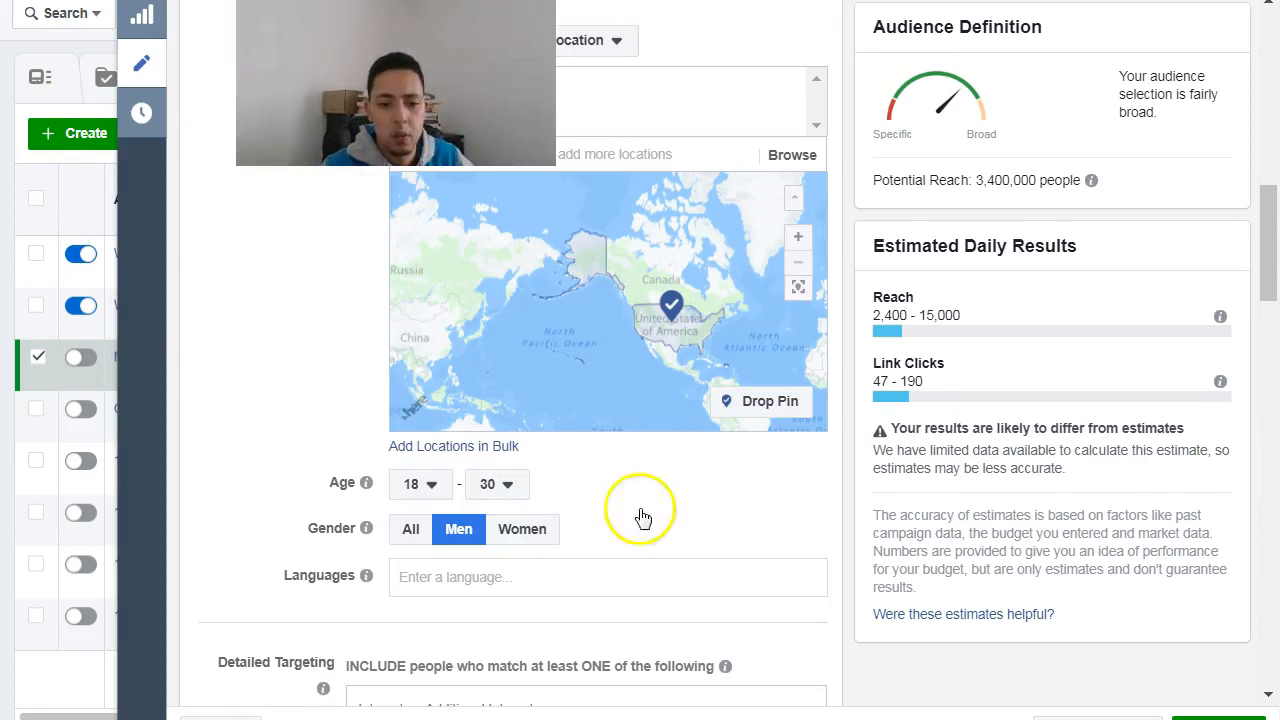
scroll(651, 489, down, 4)
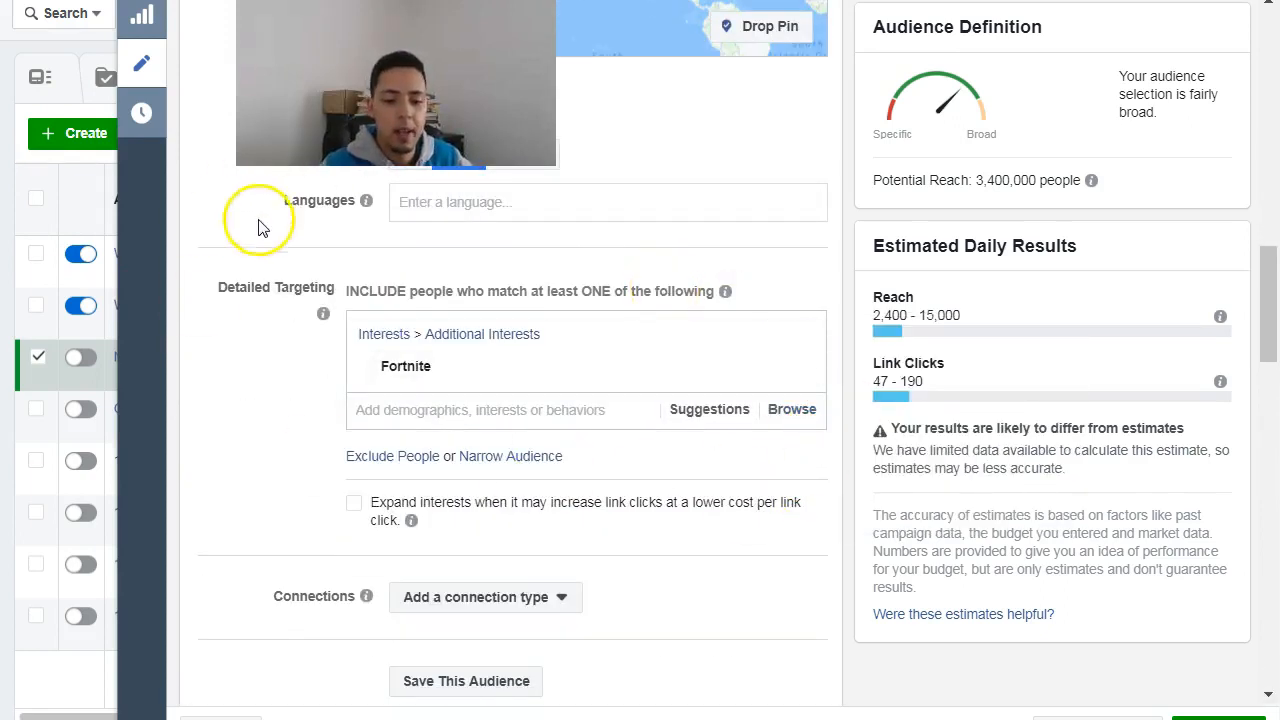
- Highlight the Detailed Targeting "INCLUDE people who match at least ONE of the following" rule and view its explanation
drag(323, 284, 720, 289)
mouse_move(724, 288)
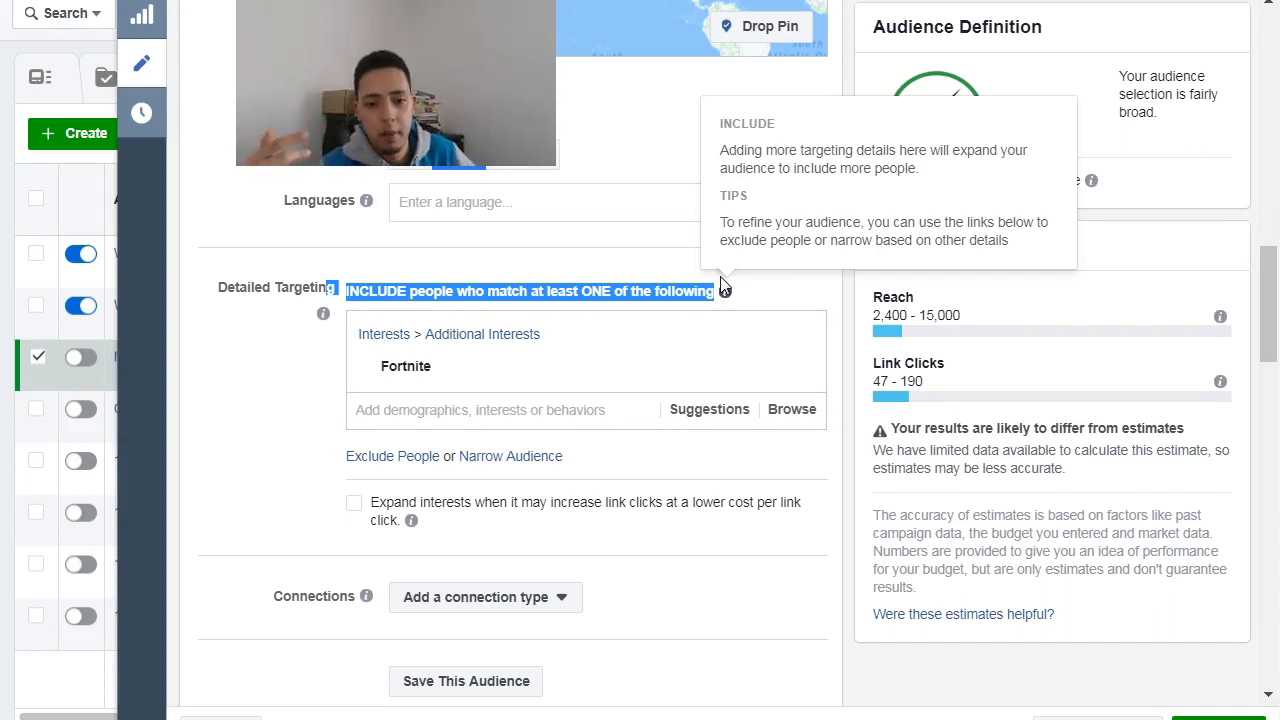
click(480, 254)
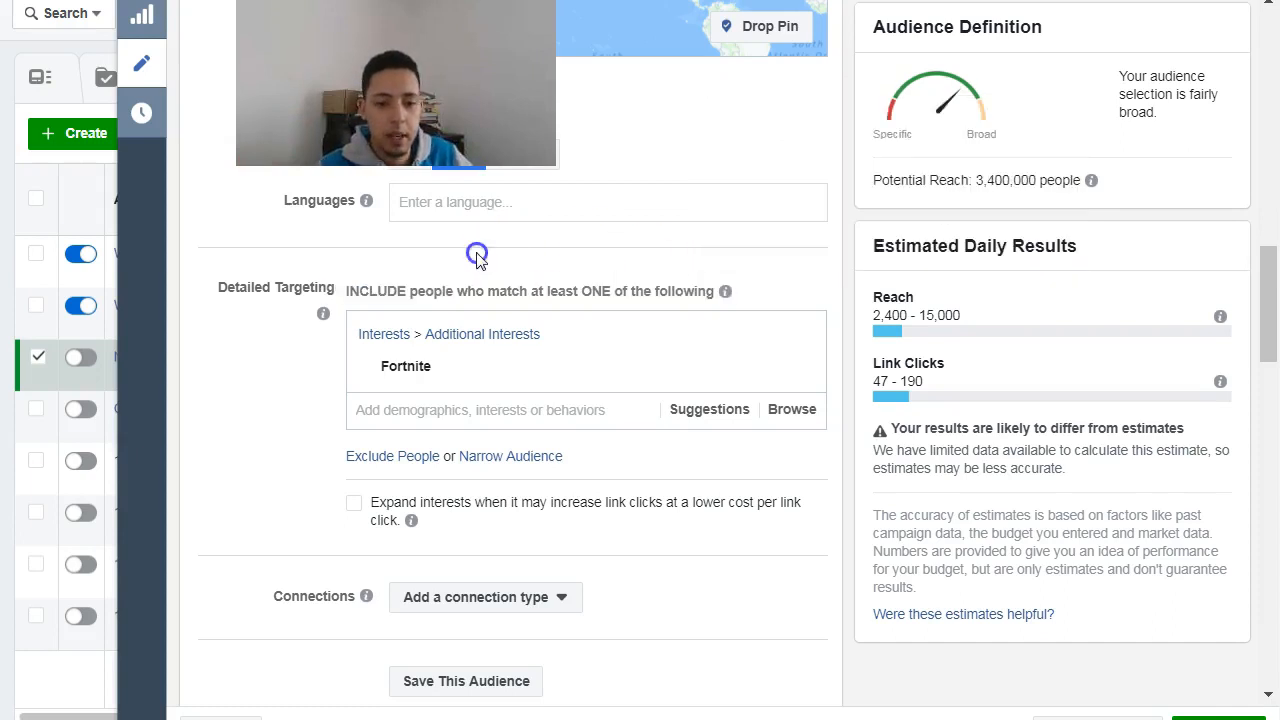
- Close the ad set editor and dismiss the publishing prompt, leaving the changes to Mobile- Web Traffic - - Copy as drafts
scroll(371, 286, up, 10)
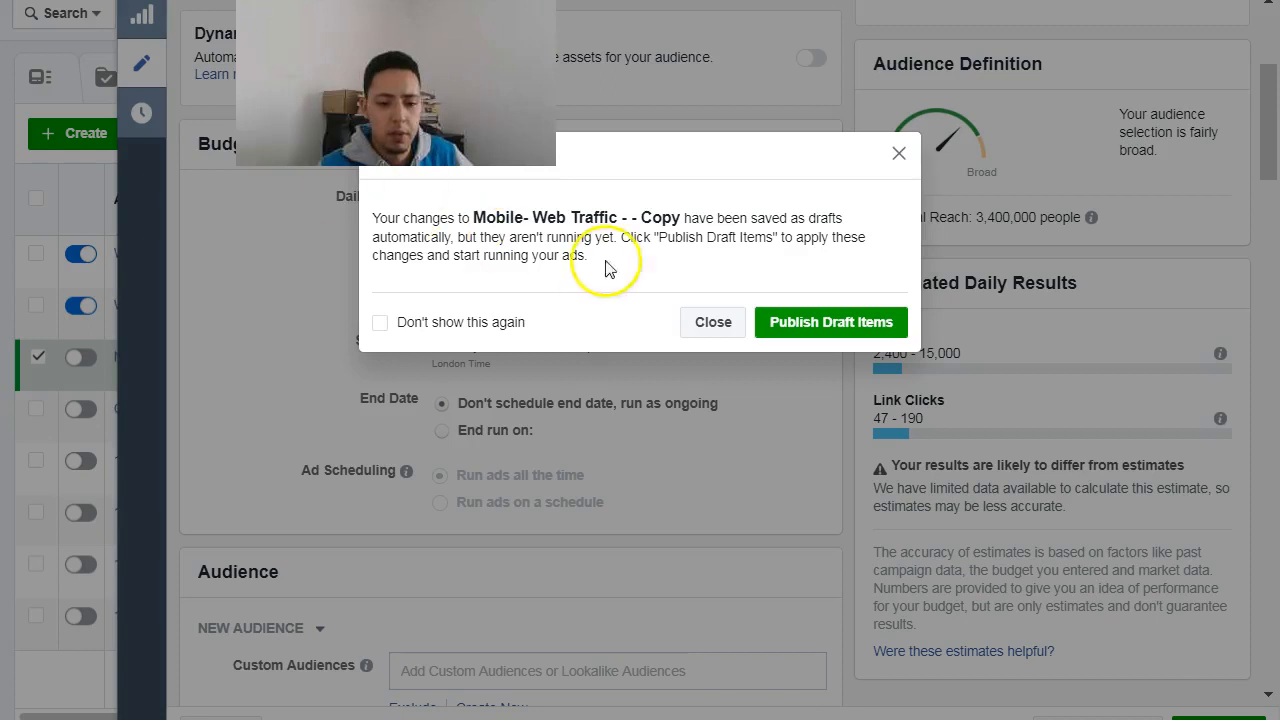
click(724, 323)
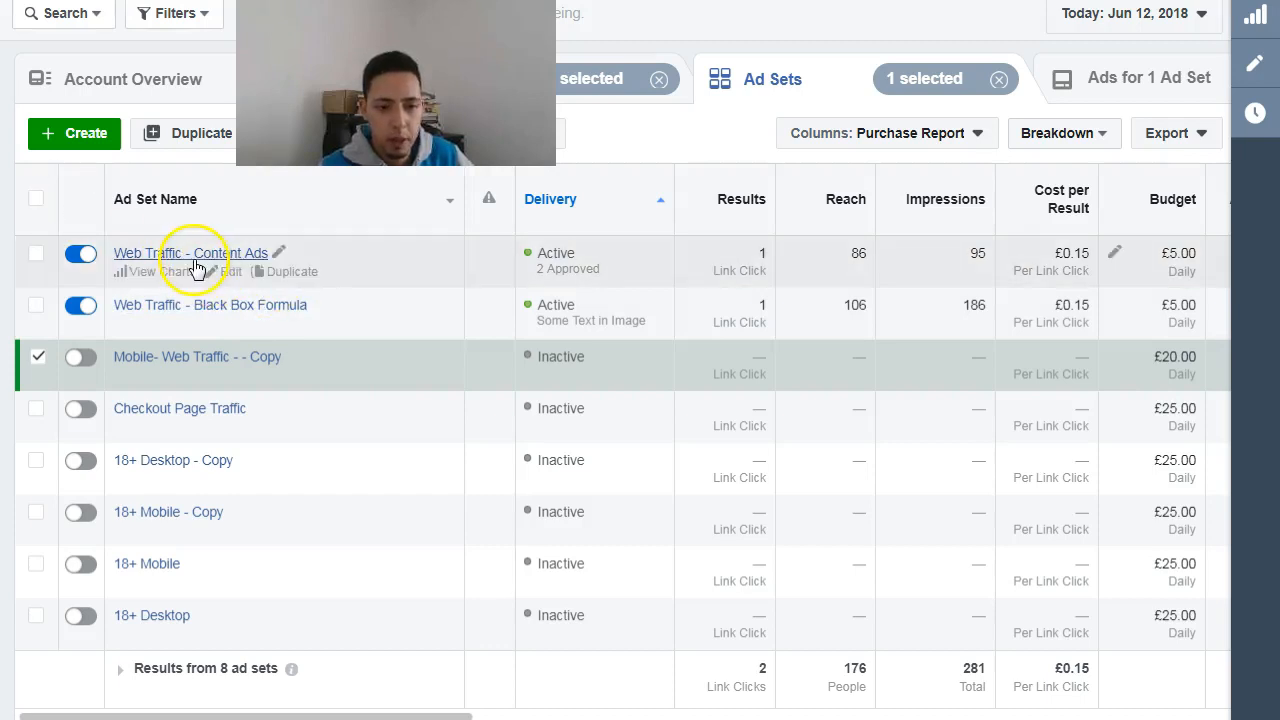
- Show the ads belonging to the Web Traffic - Black Box Formula ad set
click(216, 262)
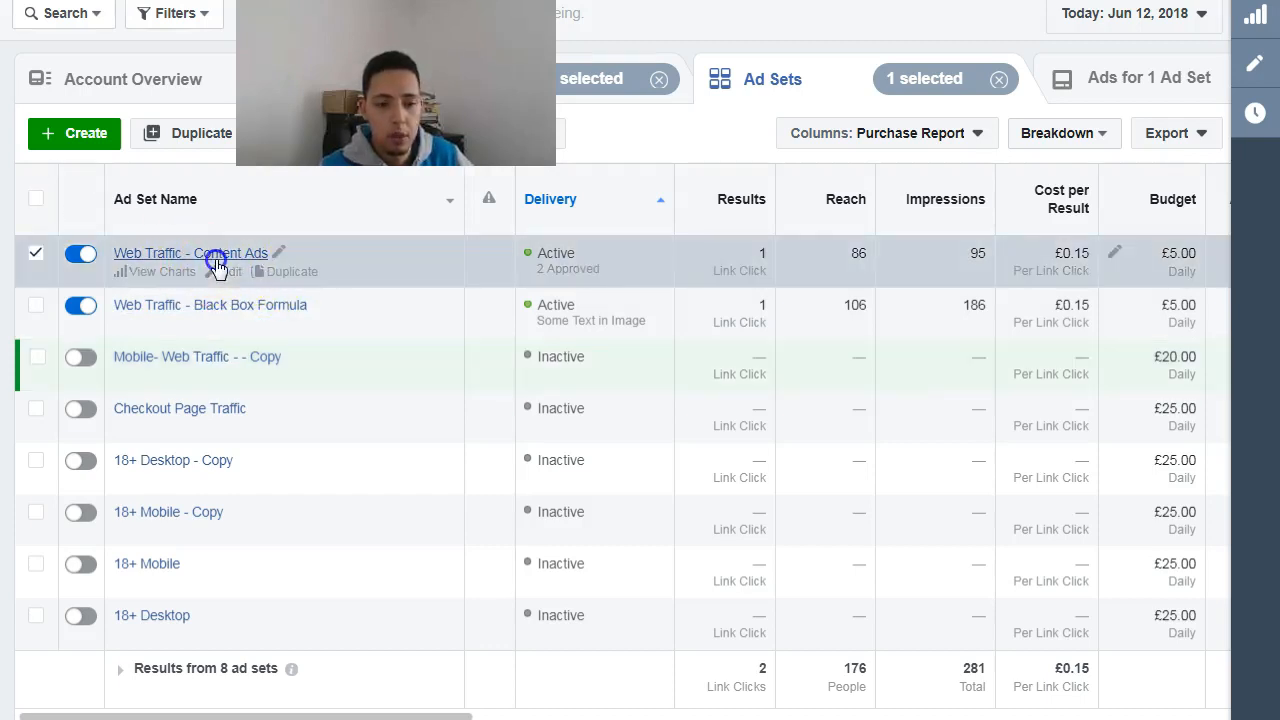
click(38, 252)
click(229, 310)
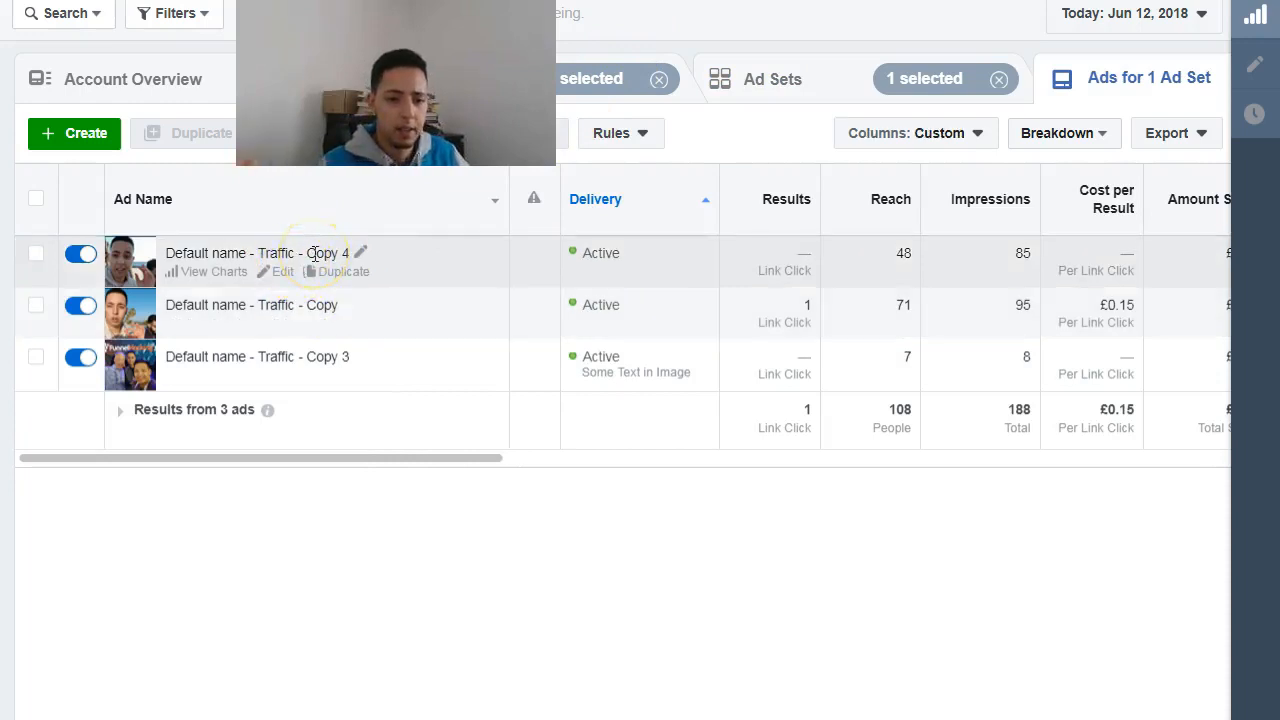
- Open the Default name - Traffic - Copy 4 ad for editing, review its text, website URL, headline, call to action, and tracking, and close it
click(268, 280)
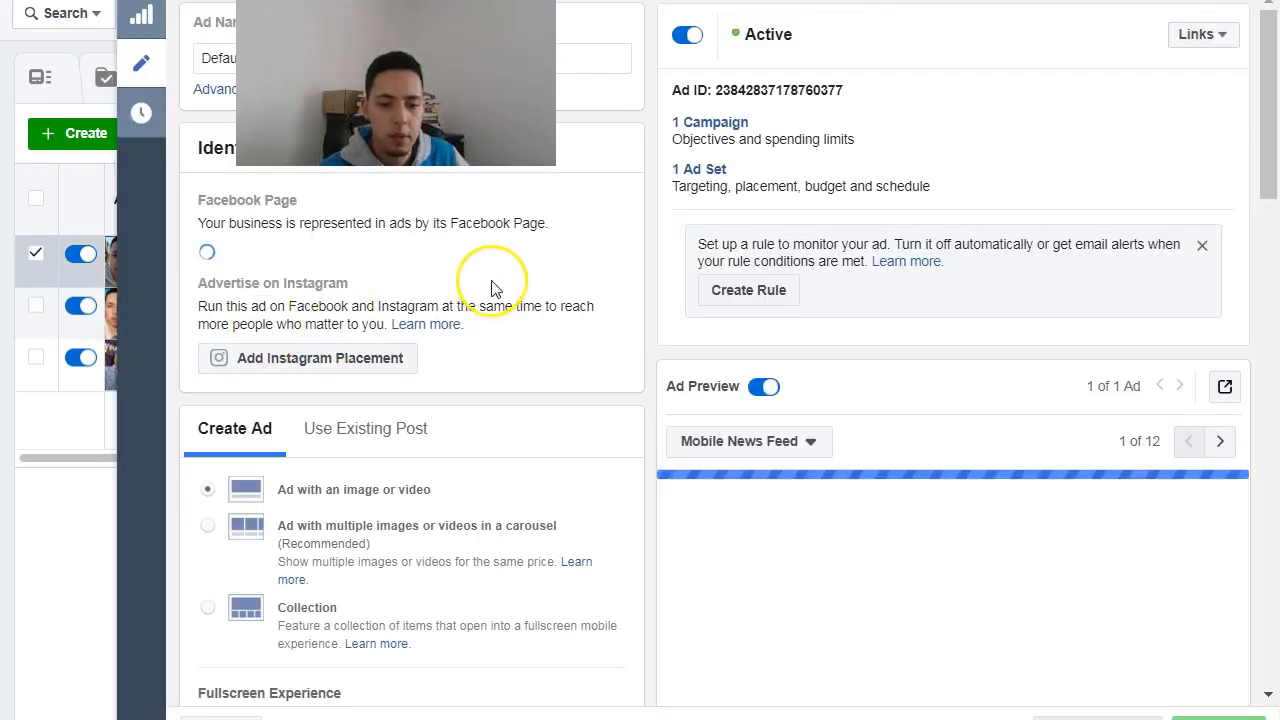
scroll(491, 288, down, 10)
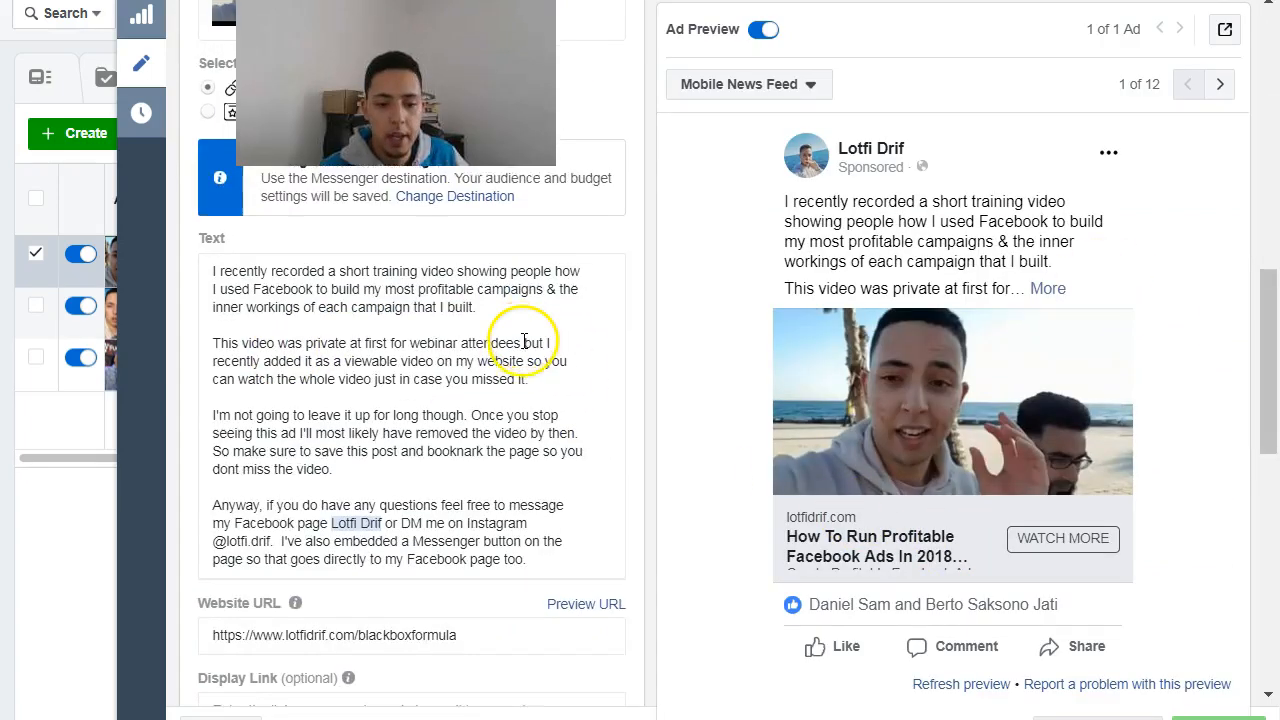
scroll(523, 343, down, 9)
scroll(523, 340, up, 8)
click(1265, 555)
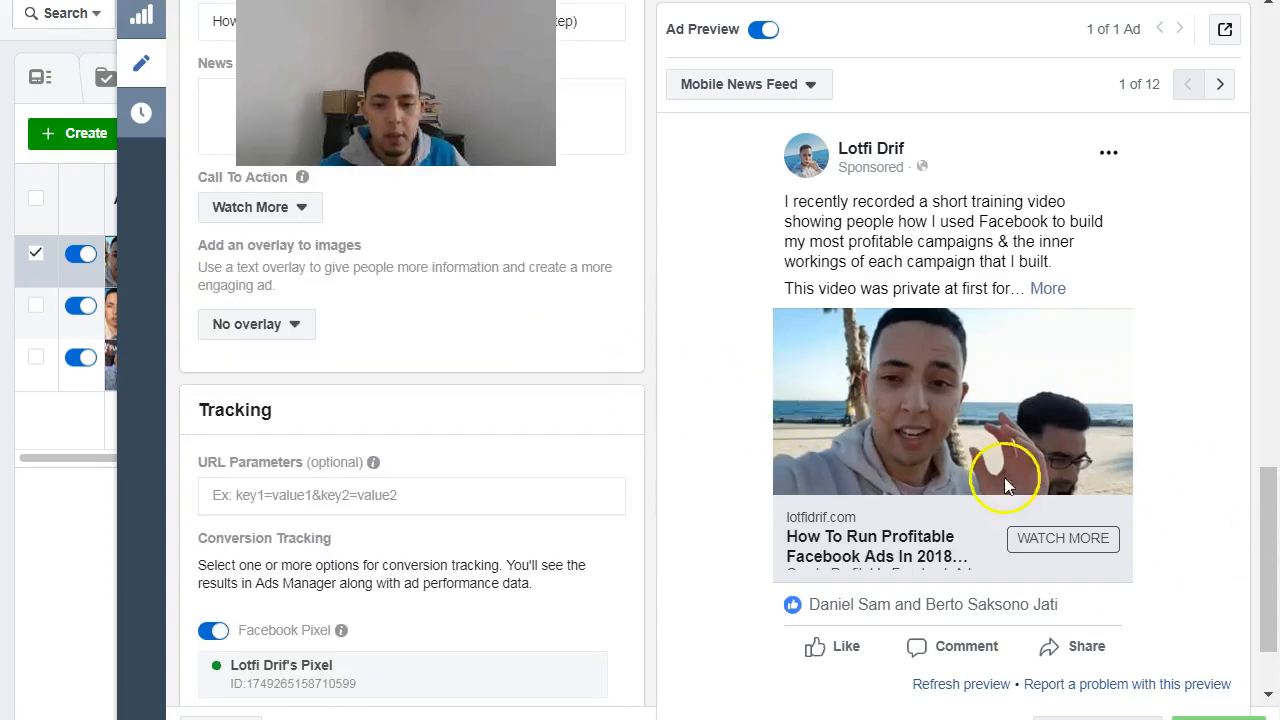
scroll(1176, 548, up, 4)
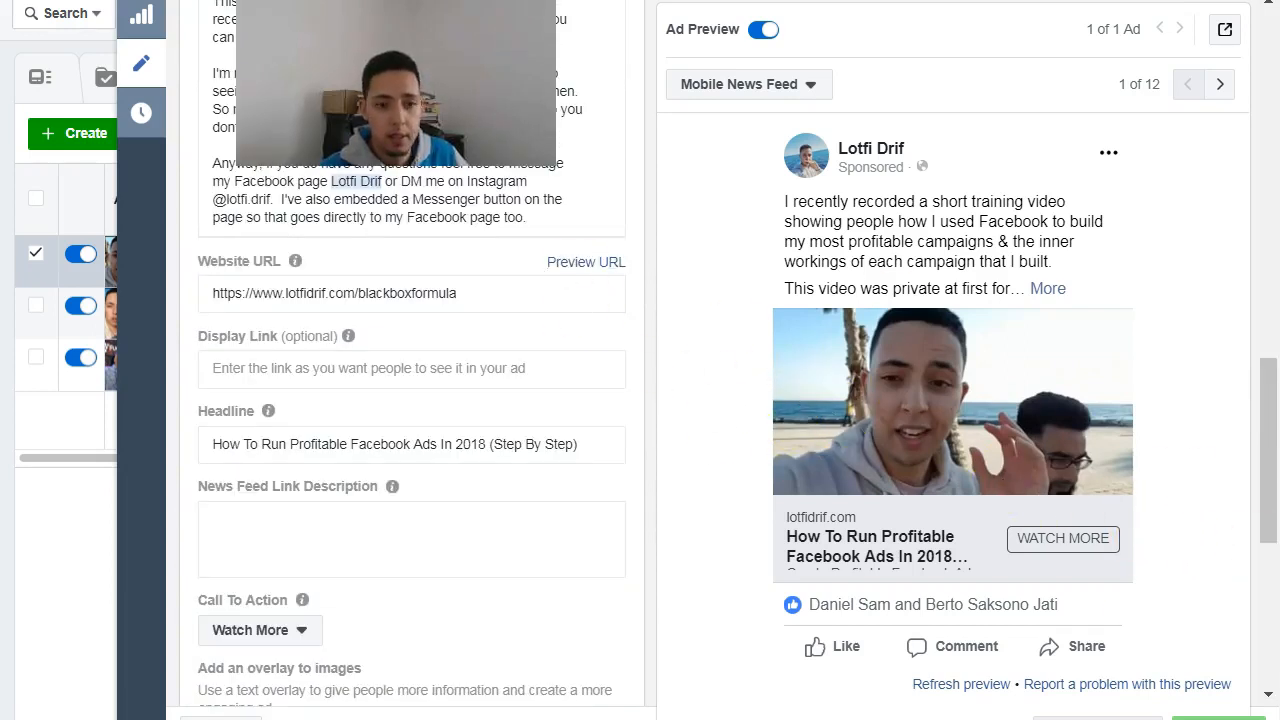
click(220, 718)
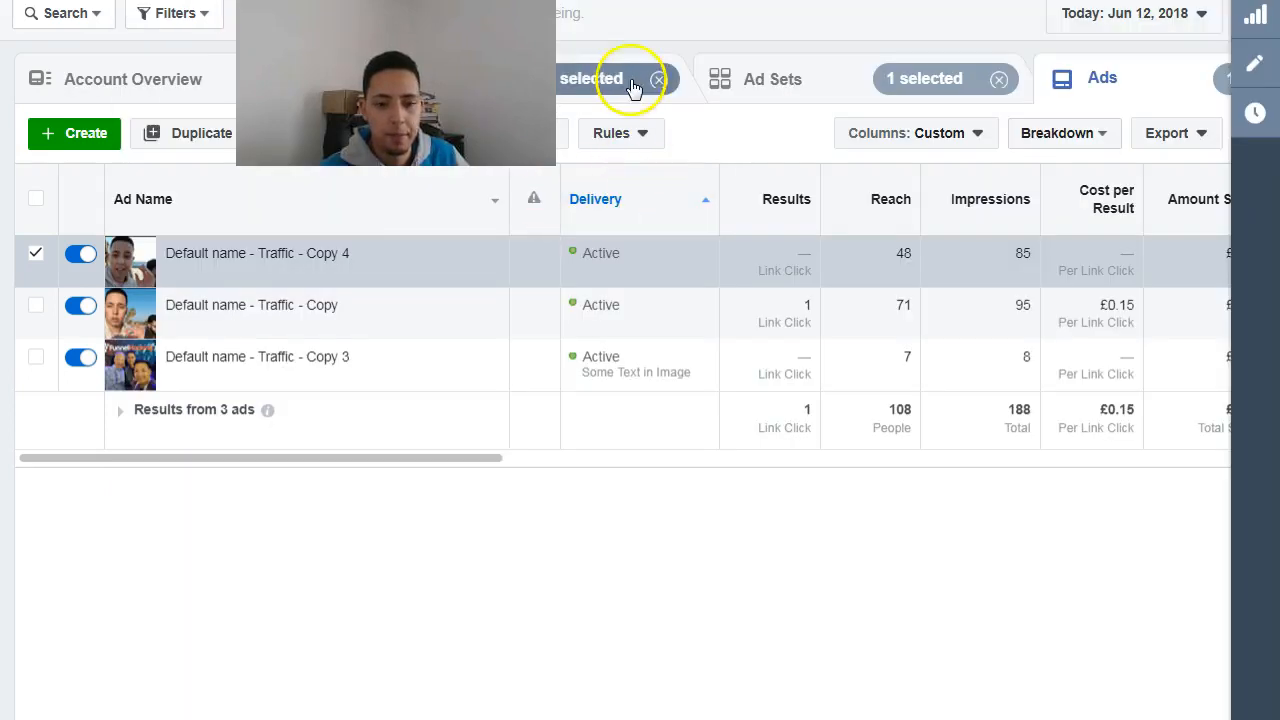
- Return to the list of campaigns with Traffic To LP still selected
drag(410, 73, 288, 95)
click(484, 76)
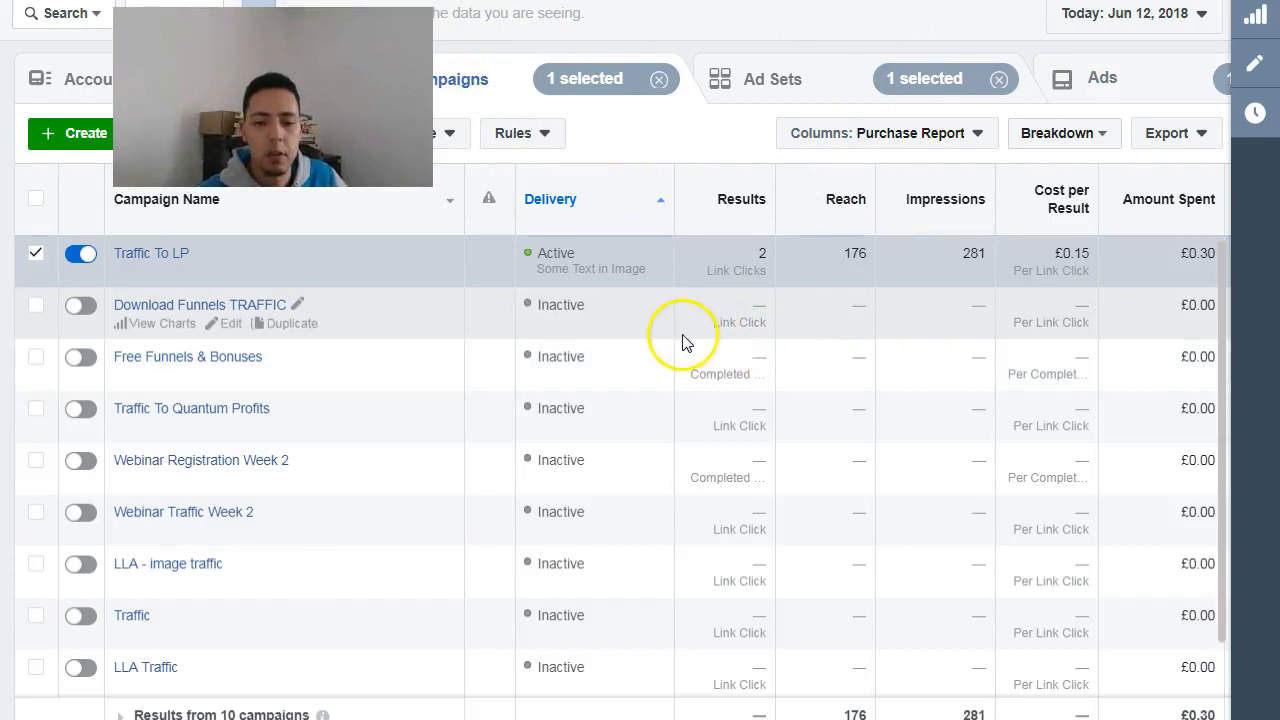
drag(288, 95, 819, 100)
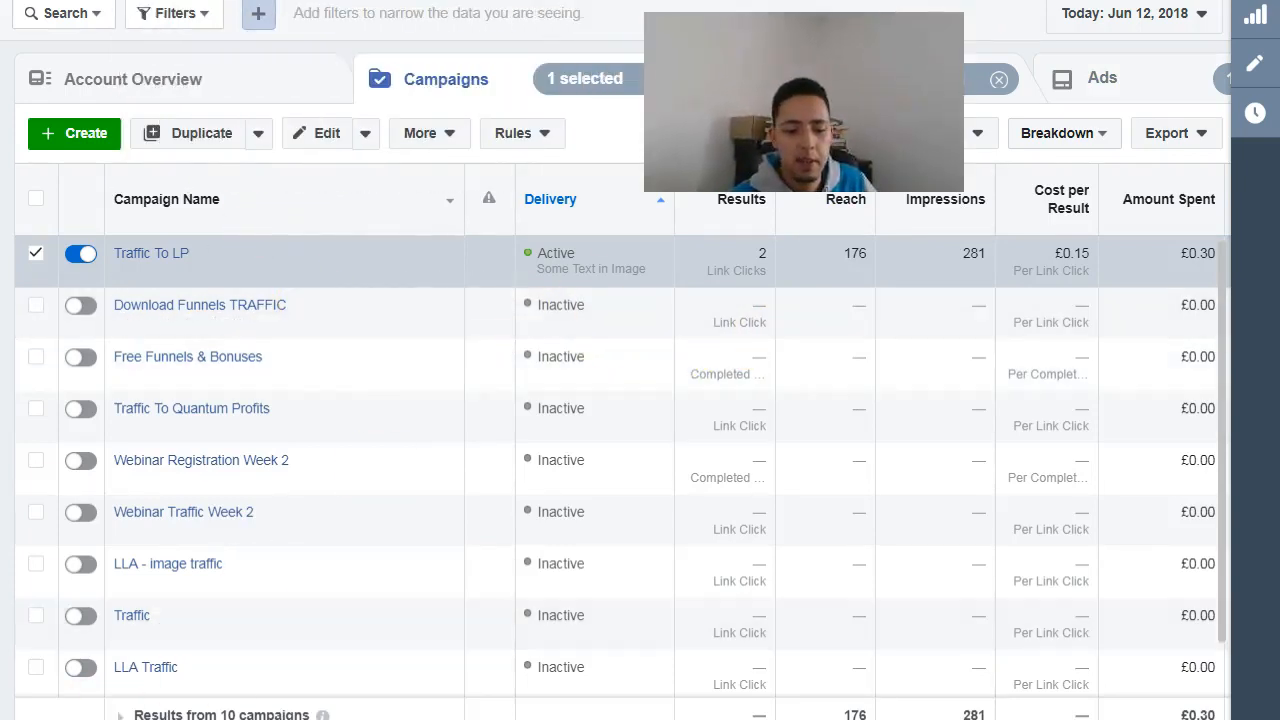